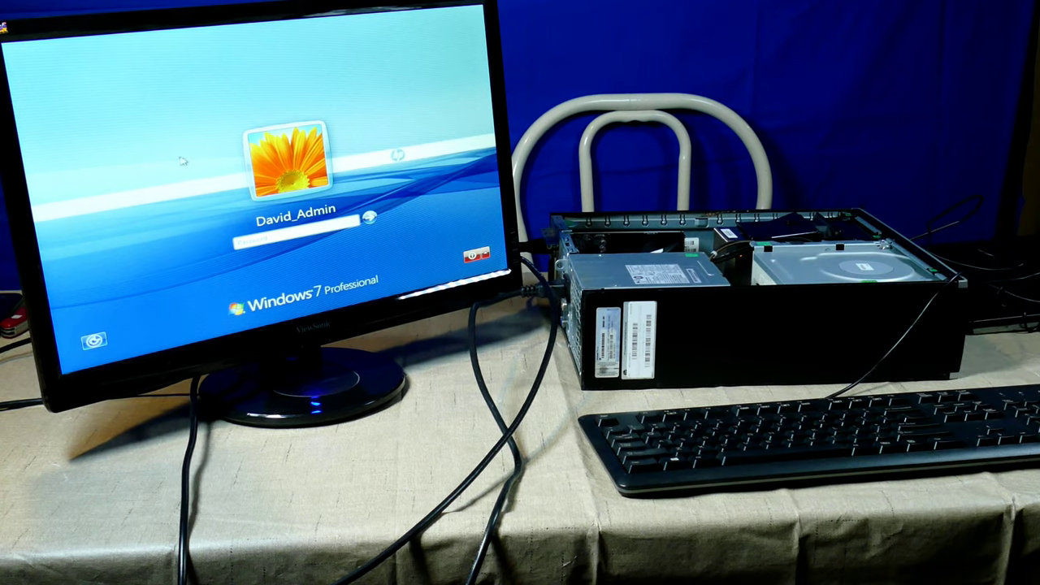
Sign in to Windows 7 and change the screen resolution to 1920 × 1080
key(Return)
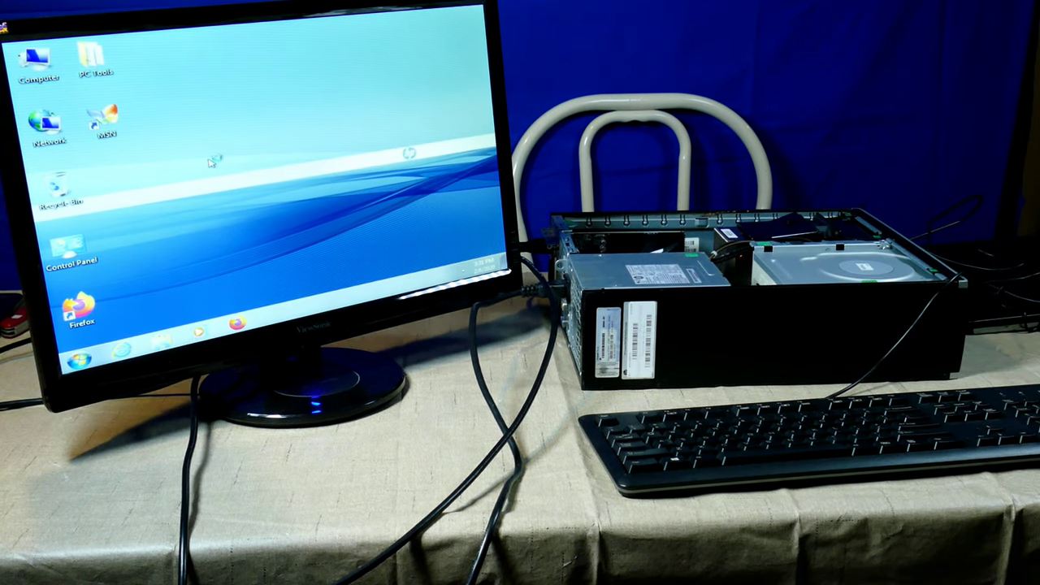
right_click(350, 136)
click(403, 221)
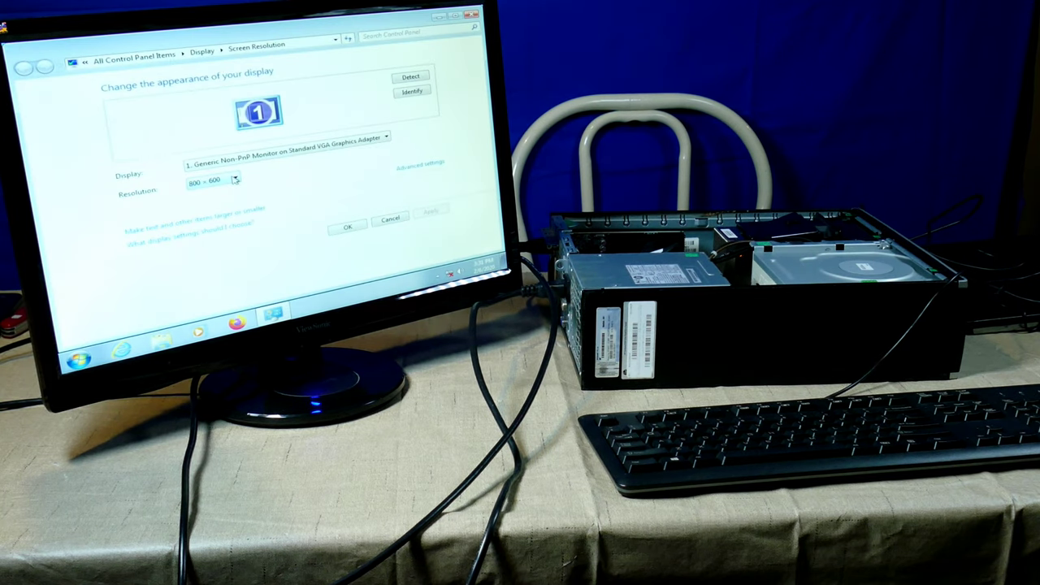
click(235, 180)
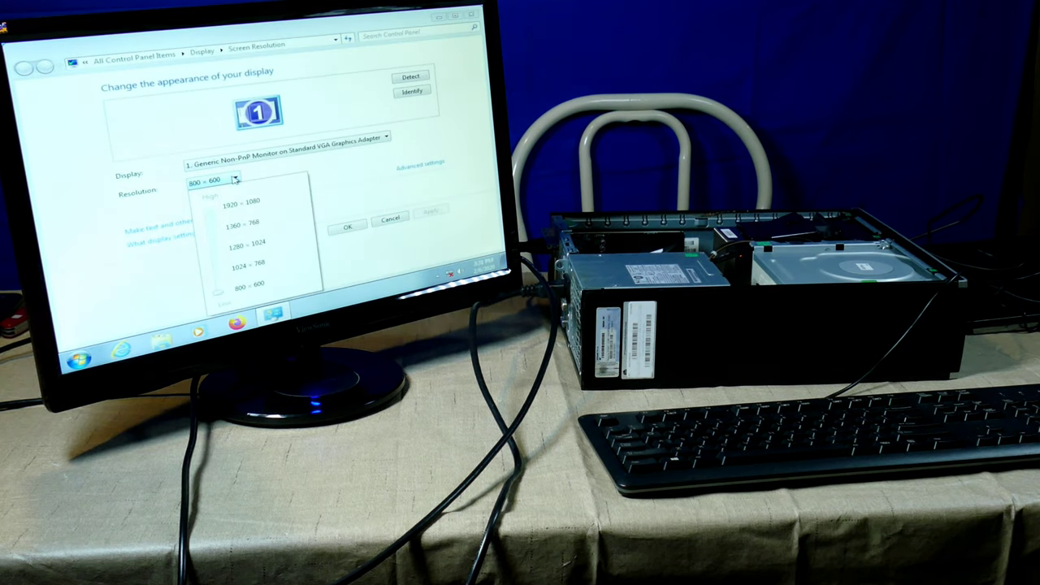
click(233, 205)
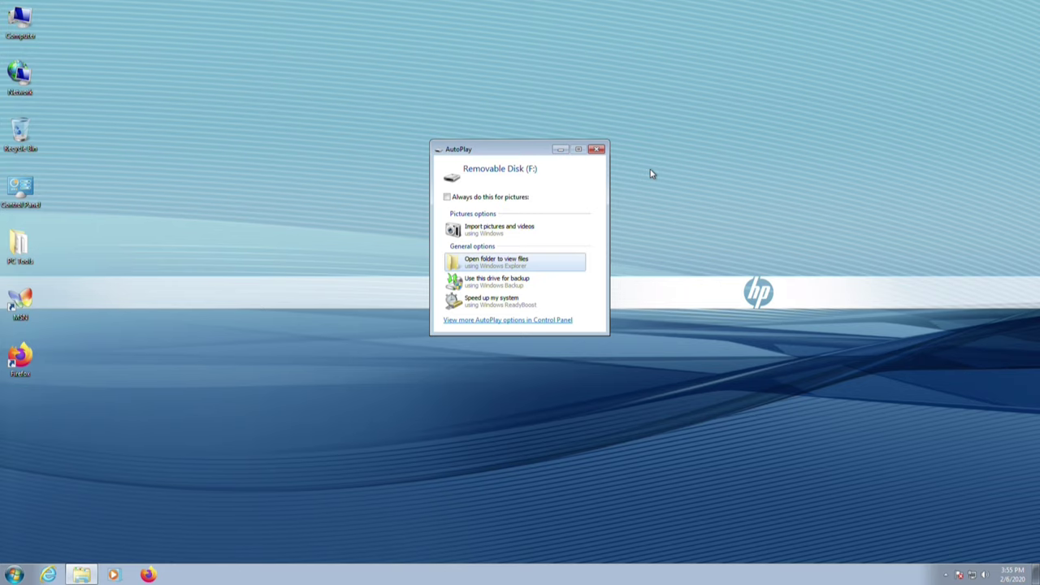
Restart the PC and pick option 1, Acronis True Image (64-bit), at the UEFI loader
click(14, 574)
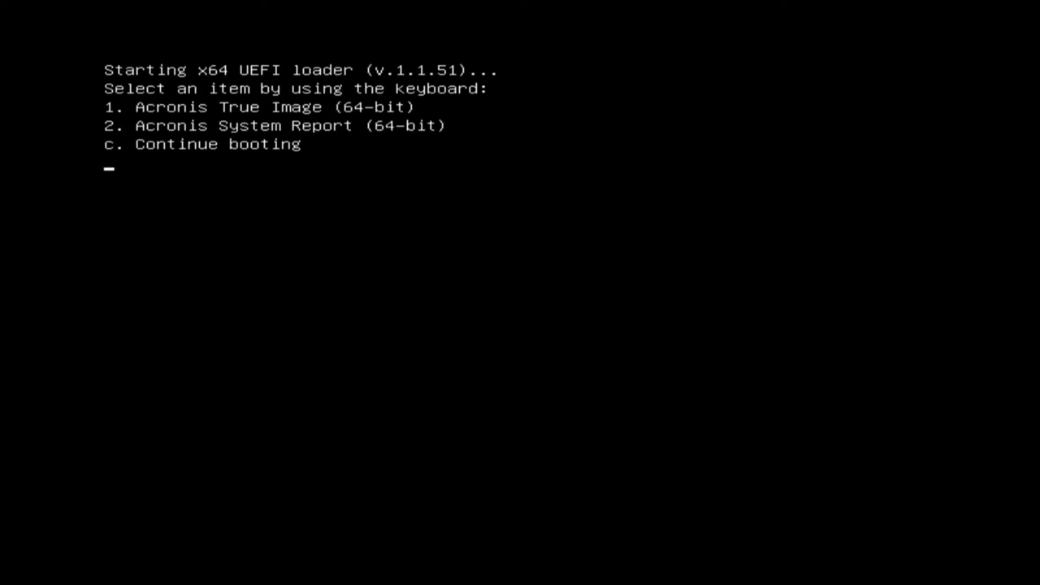
key(1)
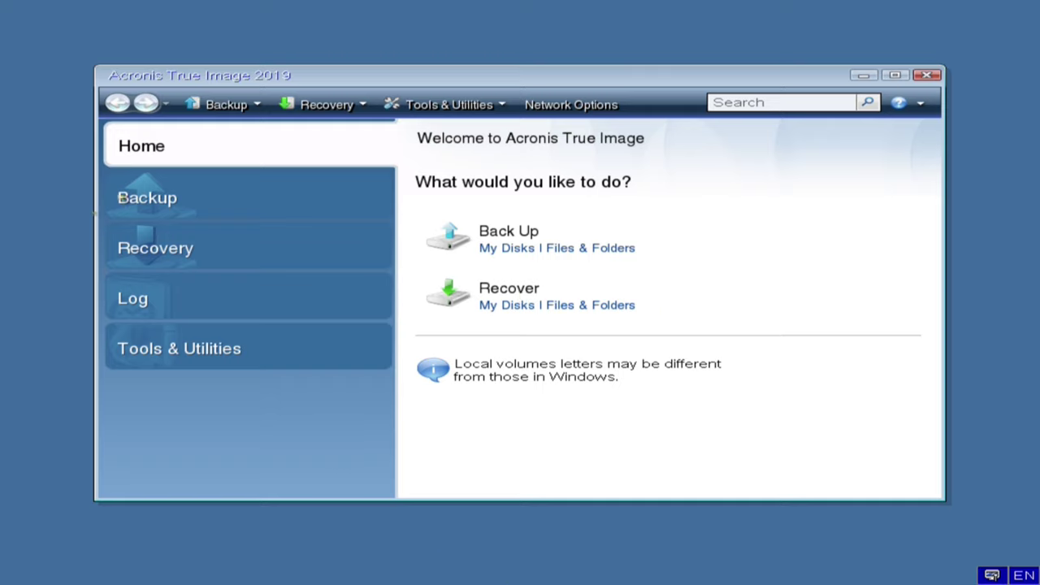
Start a Disk and Partition Backup with partitions C: and E: selected
click(152, 204)
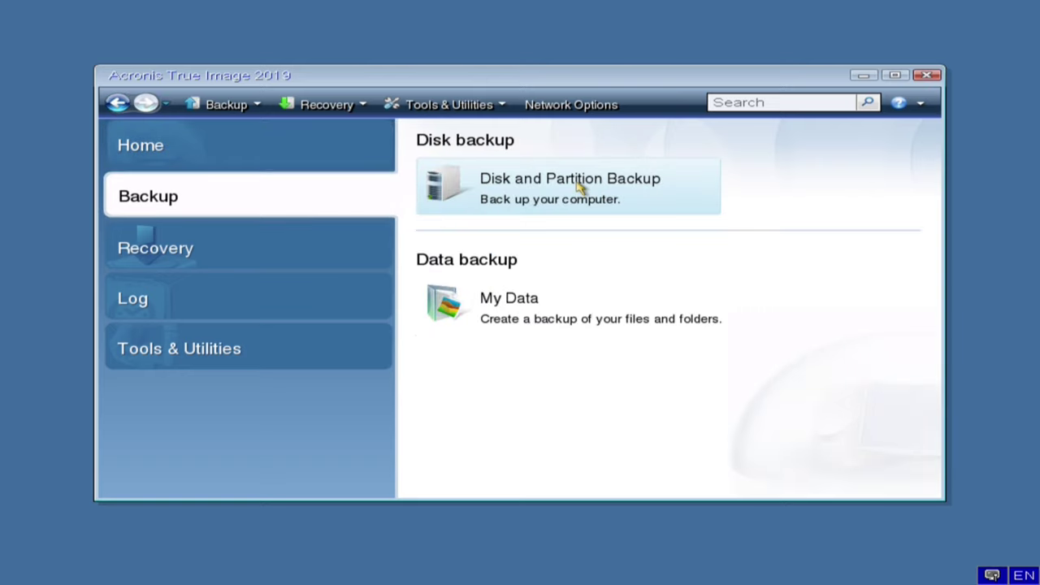
click(579, 187)
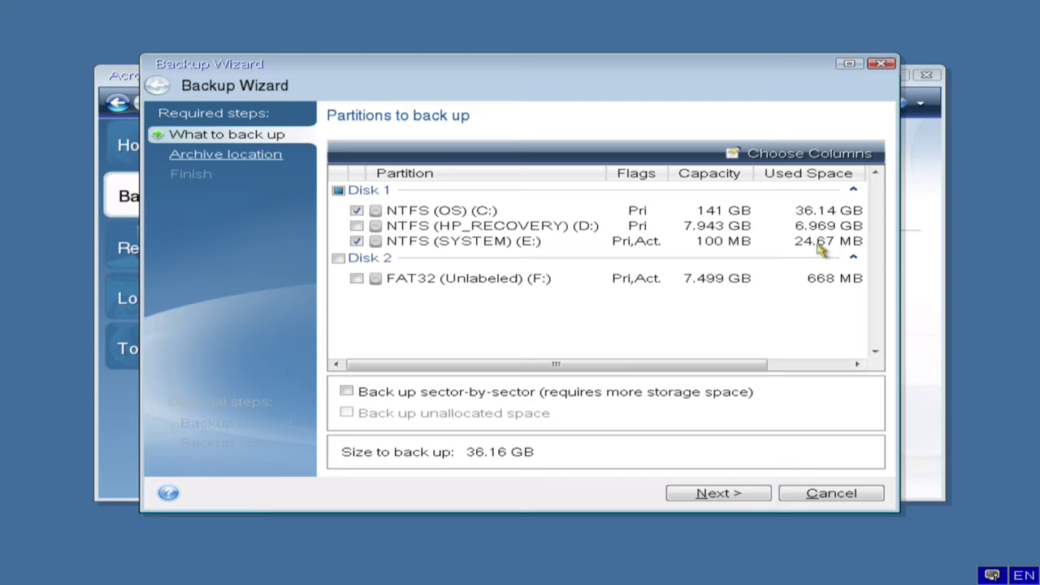
click(271, 155)
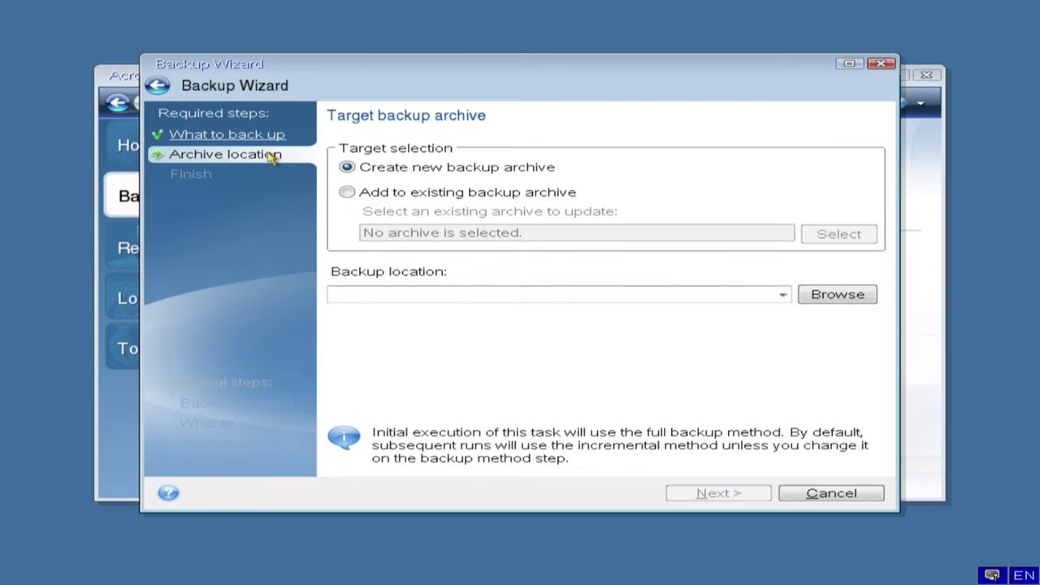
Save the backup as HP-Refurb in the Acronis share on Lsnet4, authenticating to the share
click(845, 296)
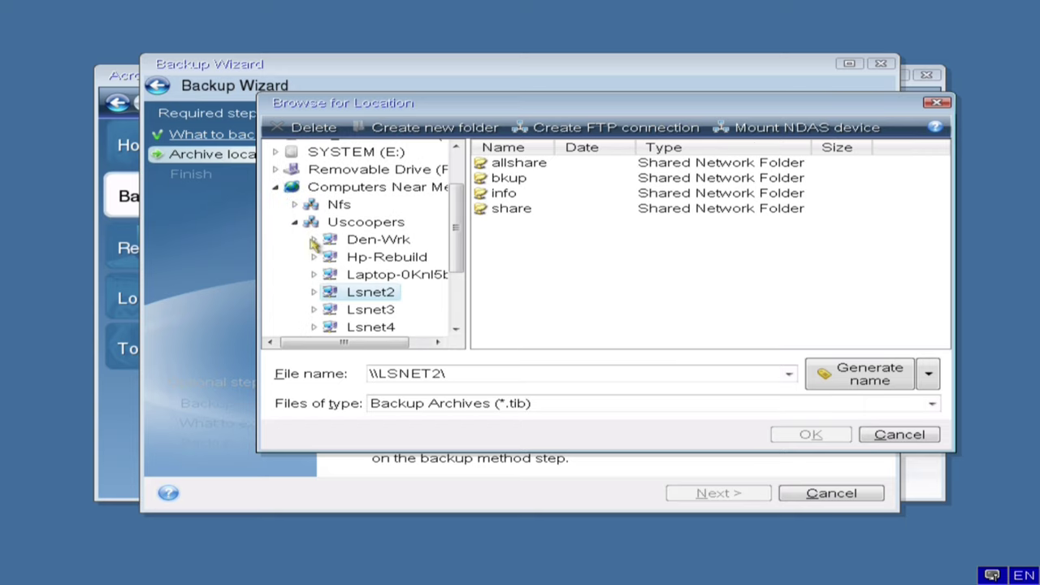
scroll(382, 266, down, 1)
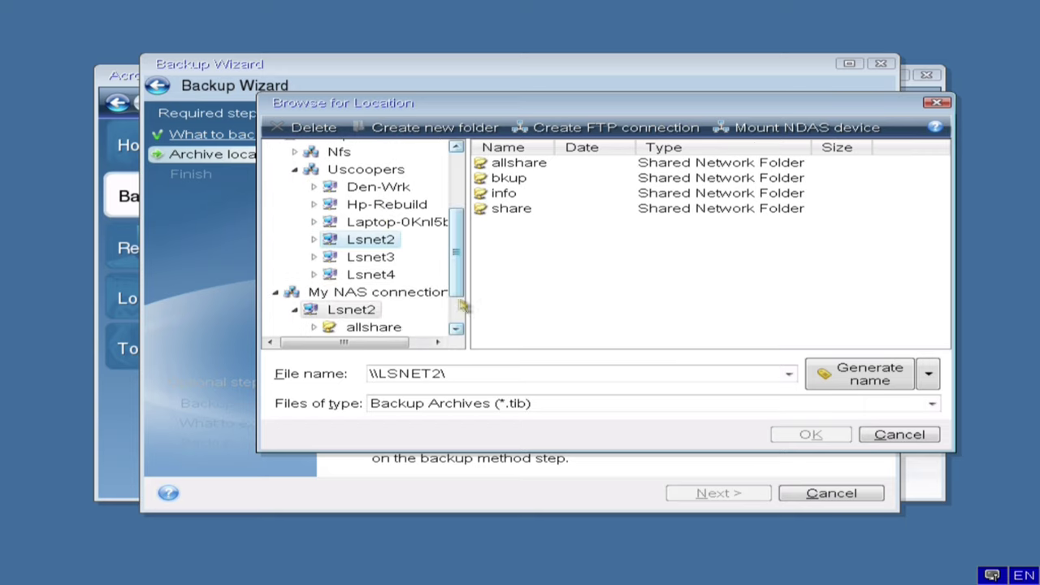
click(350, 276)
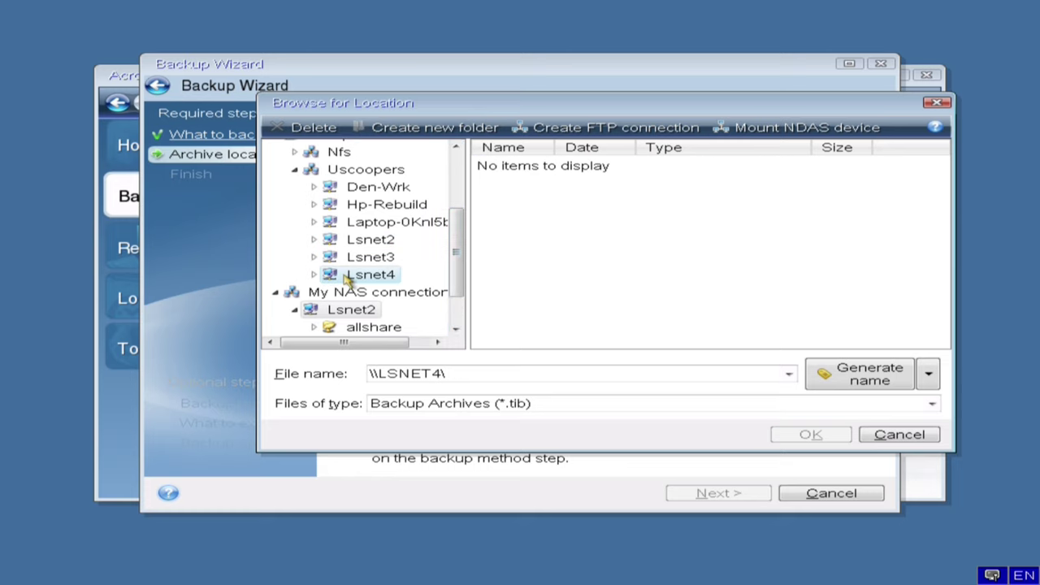
click(518, 163)
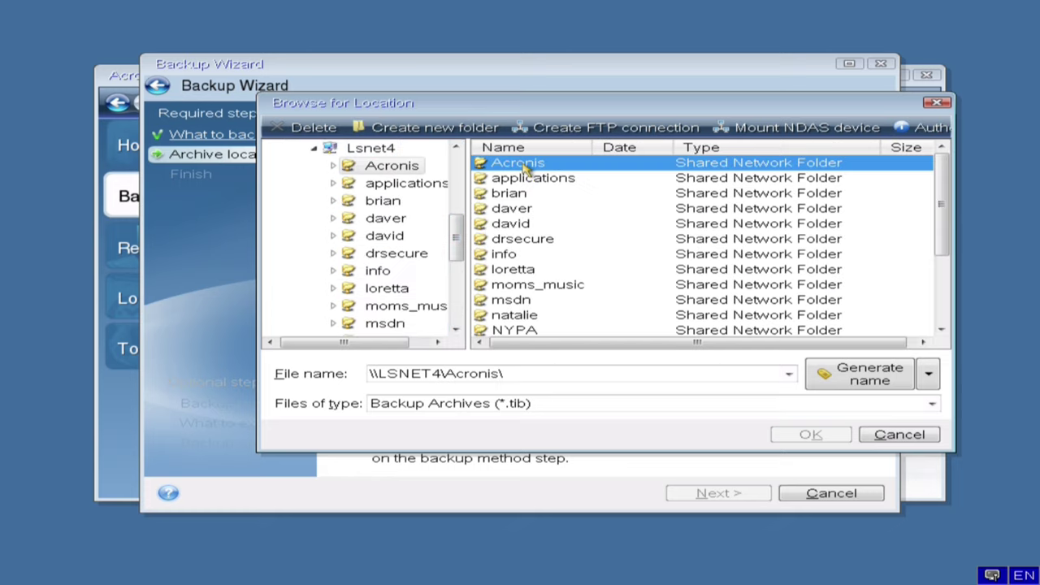
double_click(518, 163)
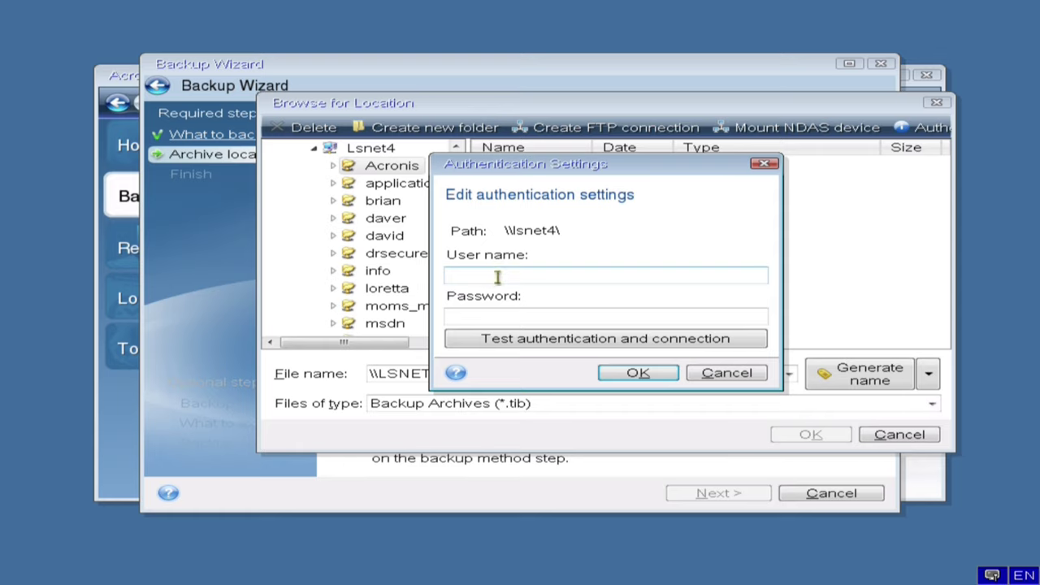
click(609, 374)
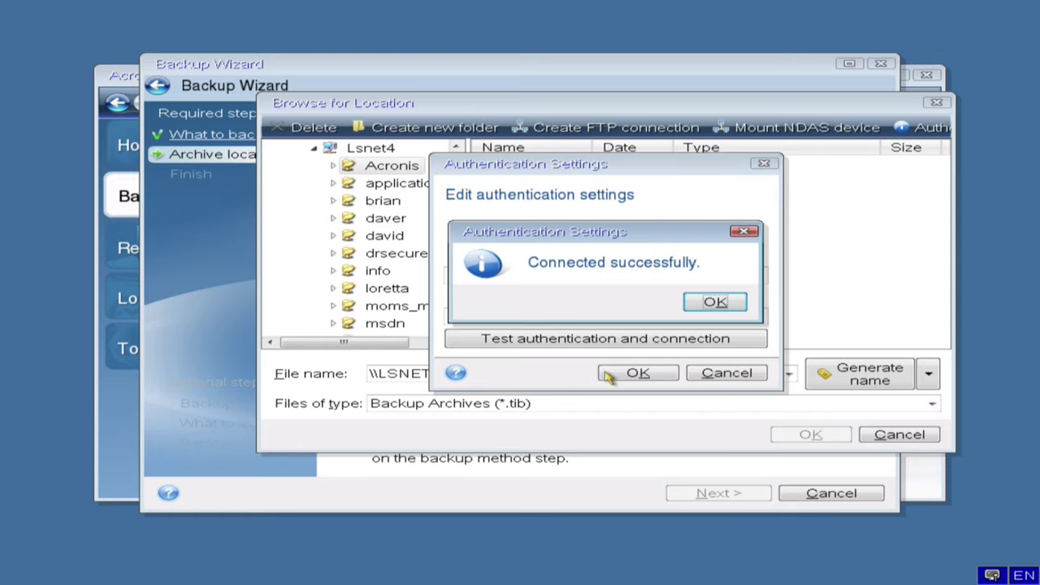
click(713, 309)
text(HP)
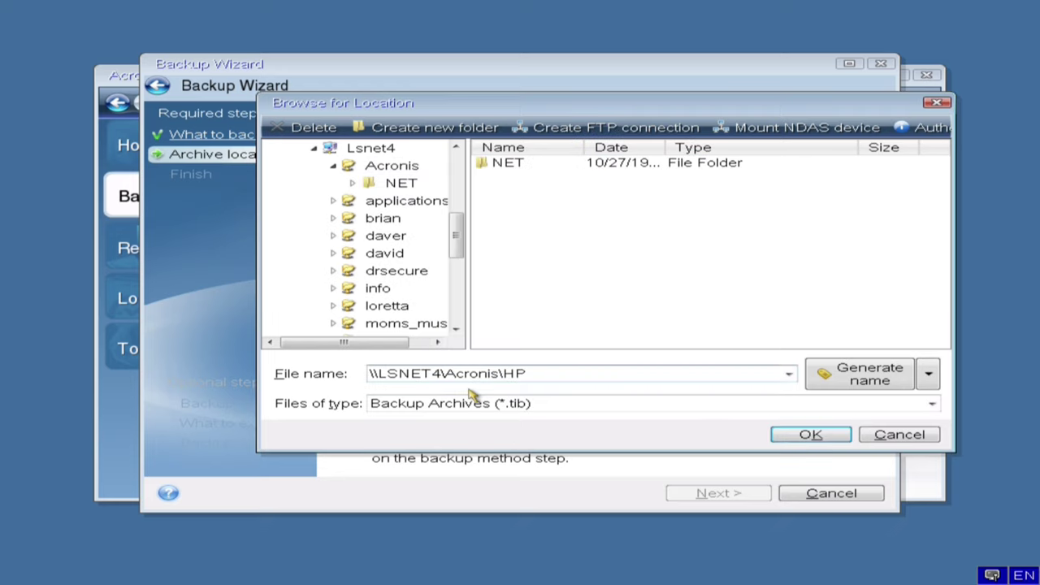
text(-Refurb)
click(829, 437)
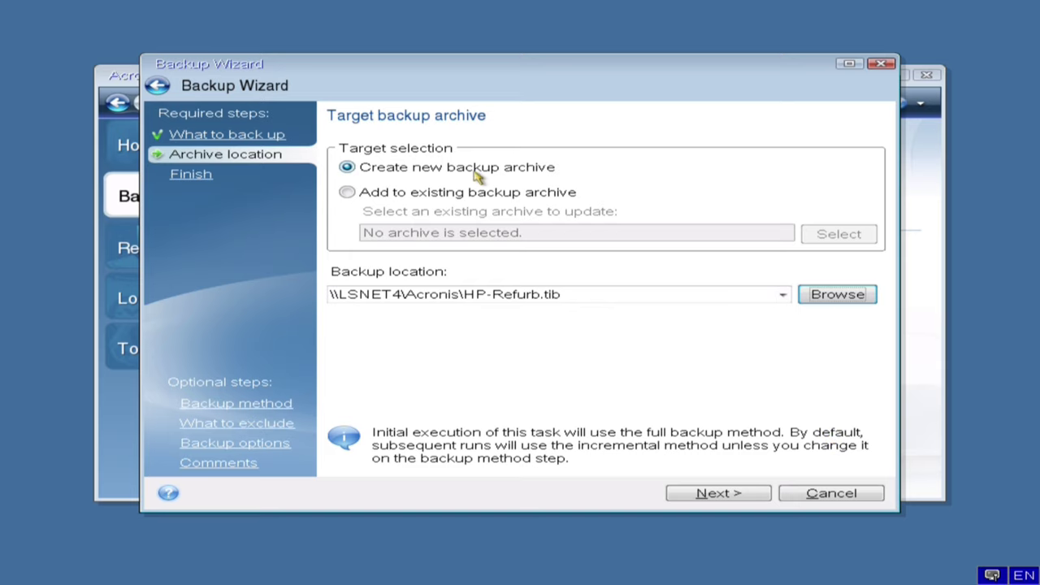
Review the backup summary and proceed so the partition images start being created
click(718, 493)
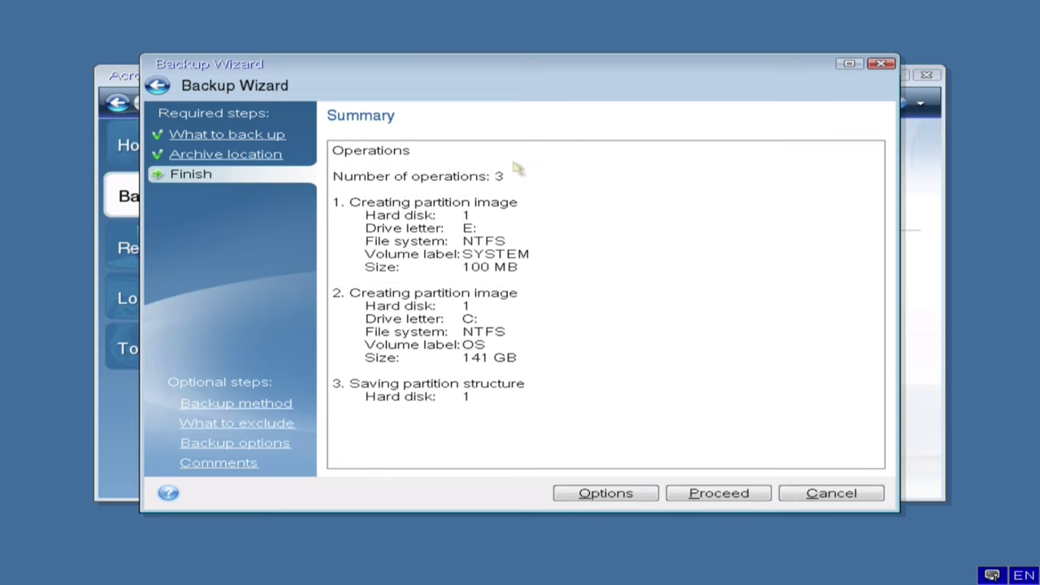
click(705, 493)
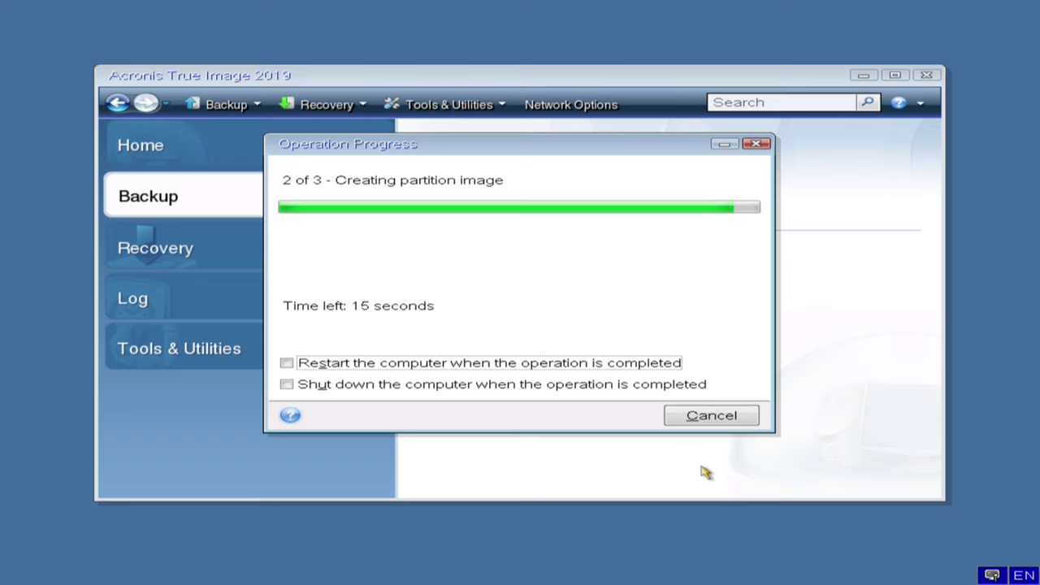
Dismiss the backup-succeeded message and finish in Acronis True Image
click(622, 311)
click(534, 176)
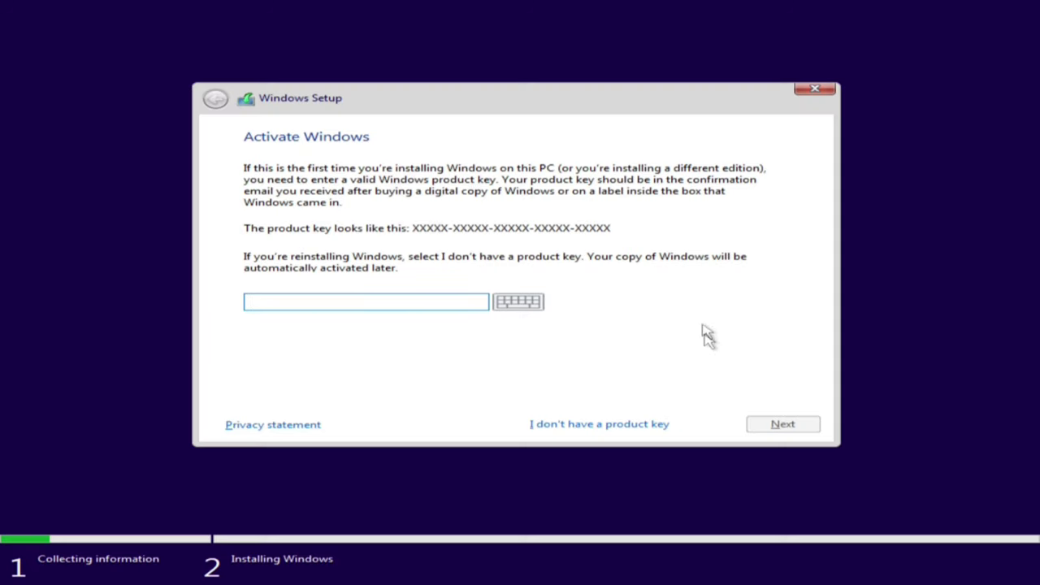
Skip the product key, choose Windows 10 Pro, accept the license terms and pick Custom install
click(539, 428)
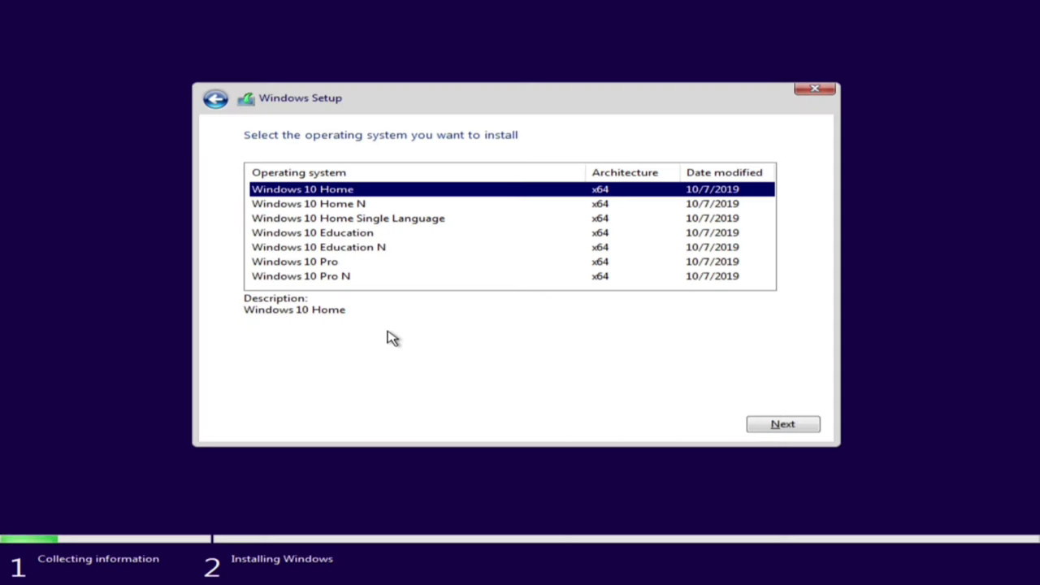
click(323, 262)
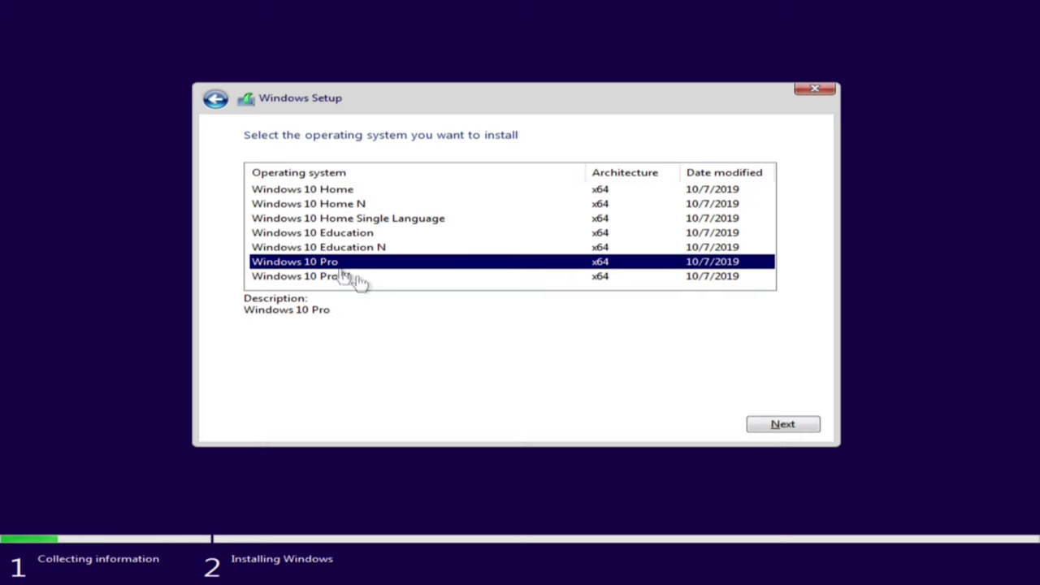
click(800, 423)
click(248, 393)
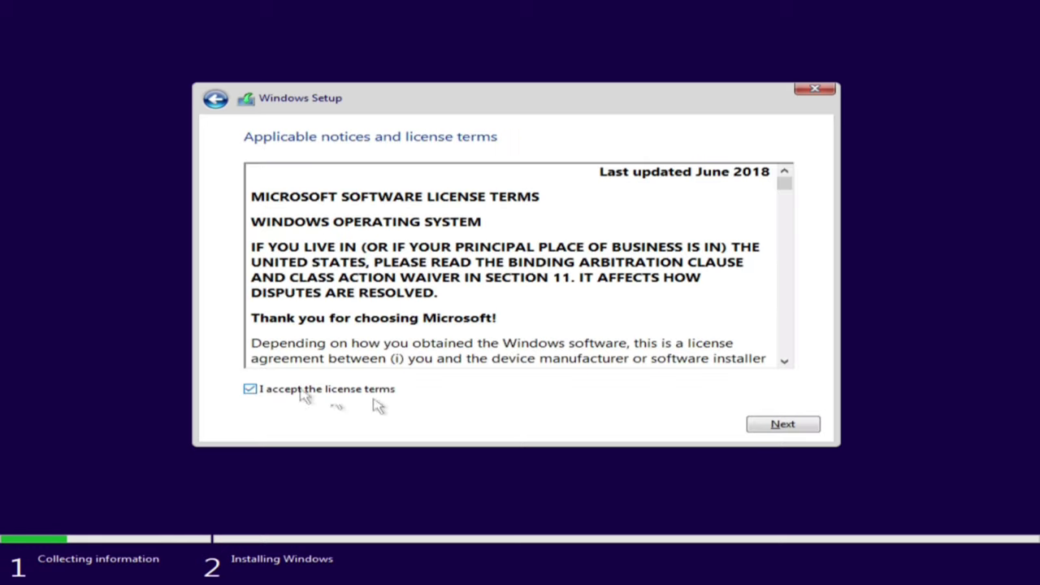
click(781, 429)
click(298, 282)
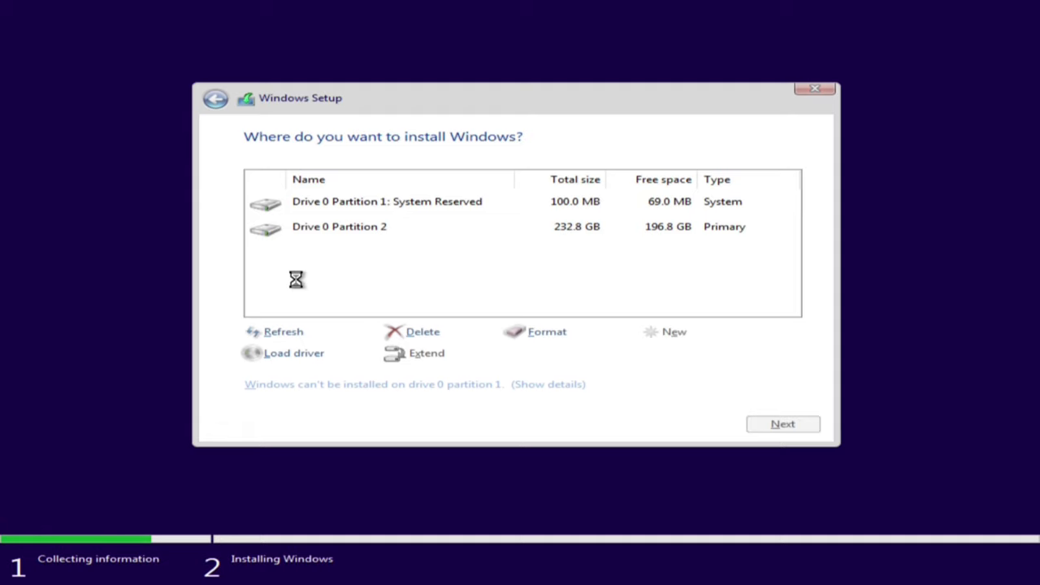
Delete Drive 0 Partition 2 and Partition 1, then install onto the unallocated space
click(358, 231)
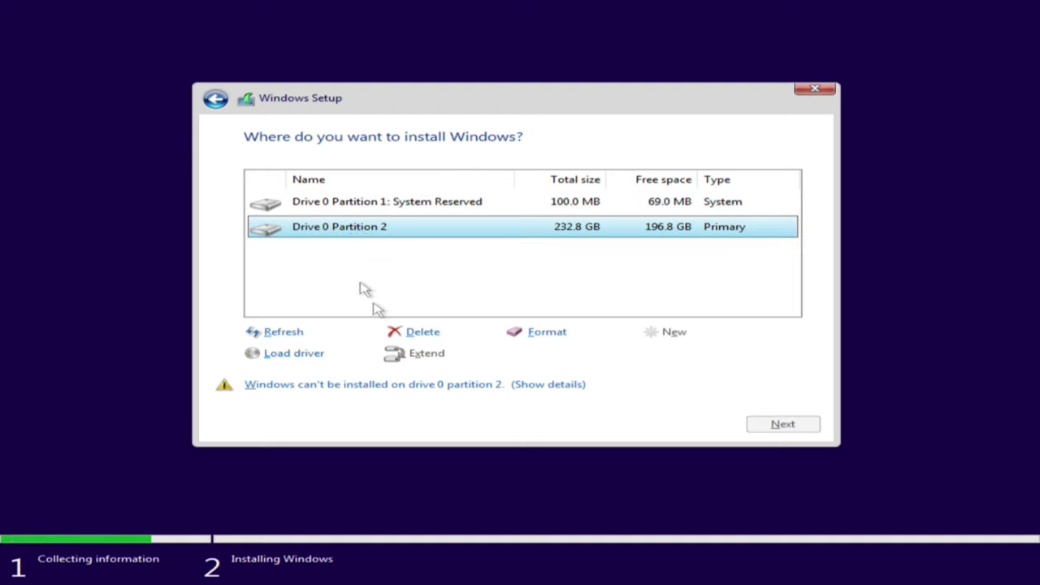
click(422, 333)
click(681, 357)
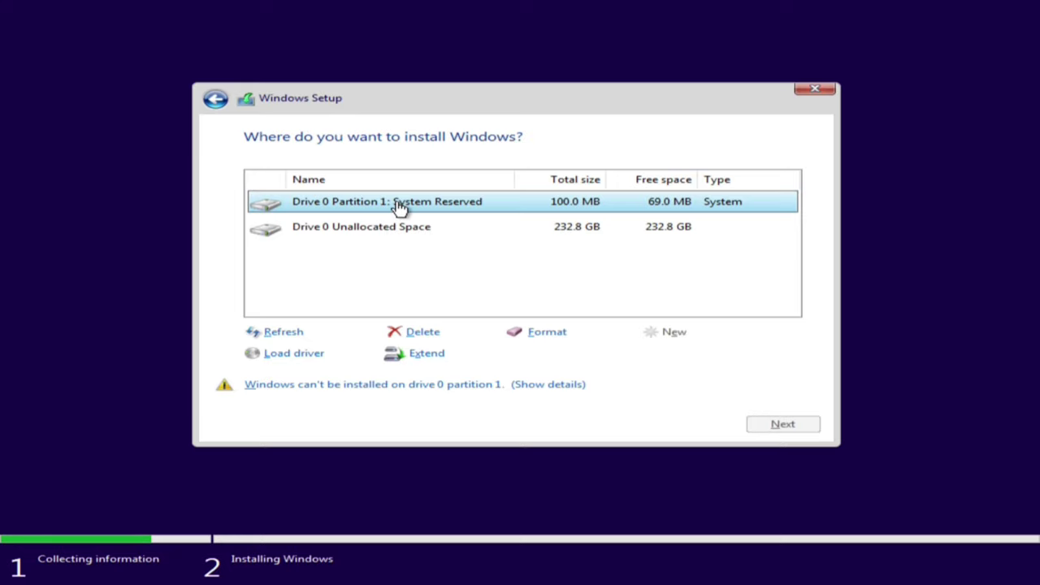
click(412, 334)
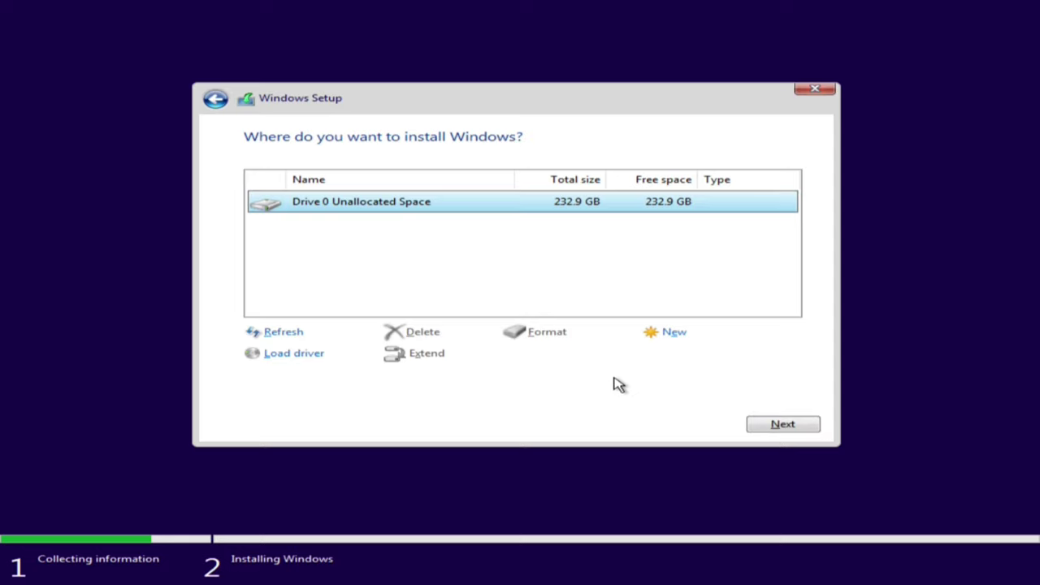
click(780, 427)
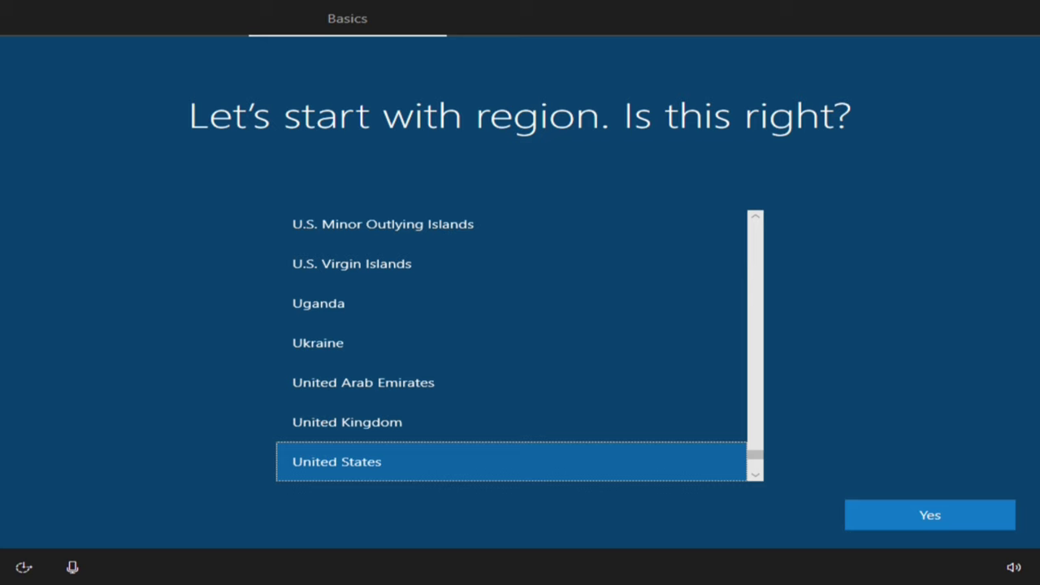
Confirm United States region and US keyboard, set up an offline local account, and accept privacy settings
click(924, 511)
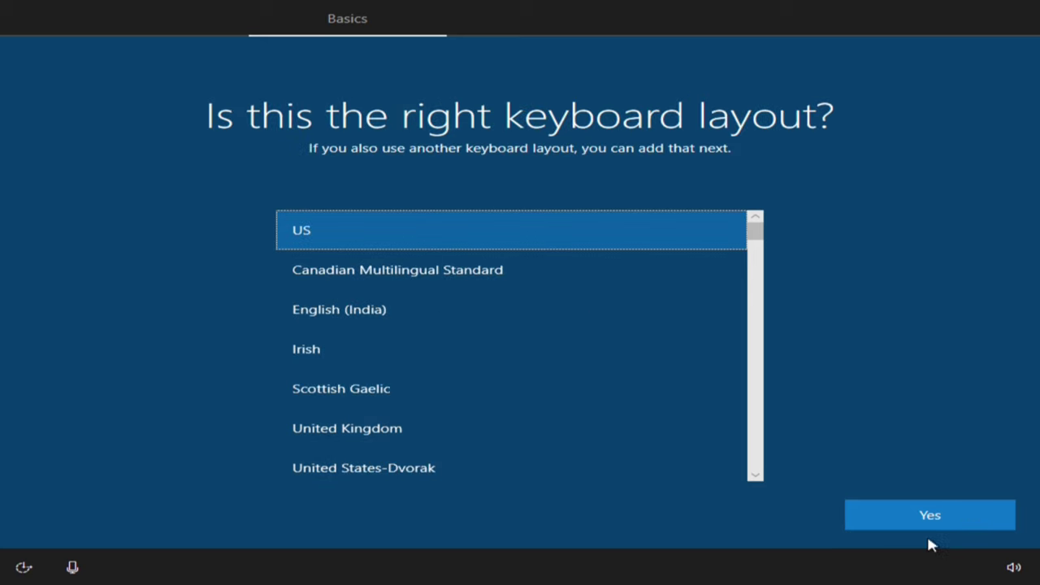
click(928, 519)
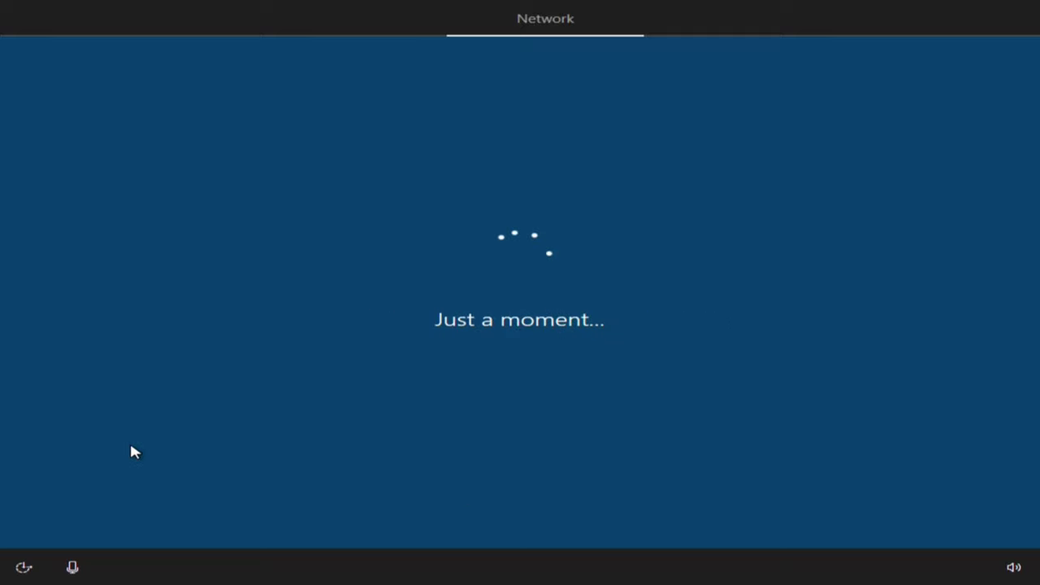
click(111, 523)
click(930, 515)
click(930, 515)
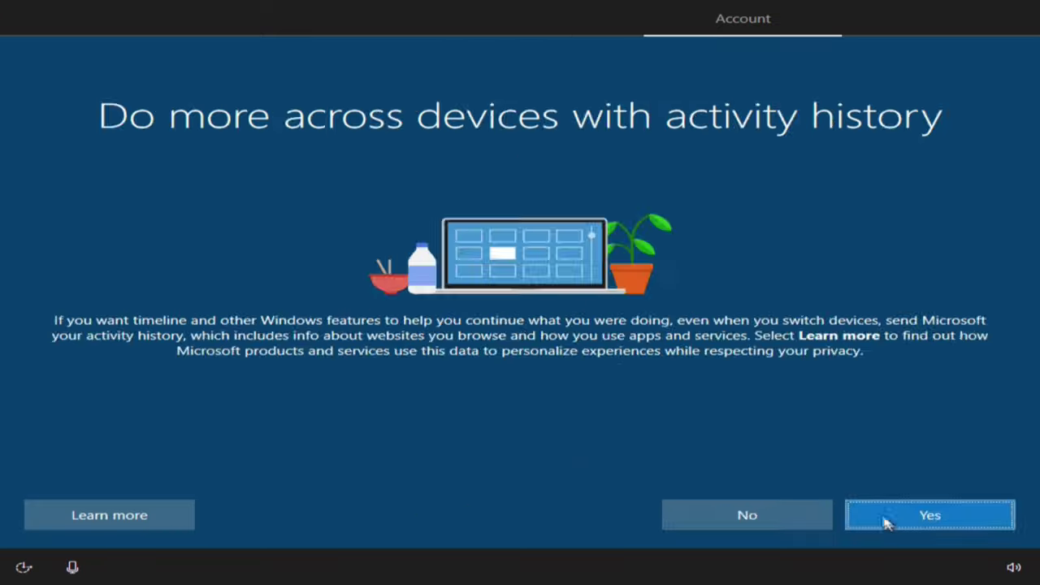
click(928, 512)
click(928, 512)
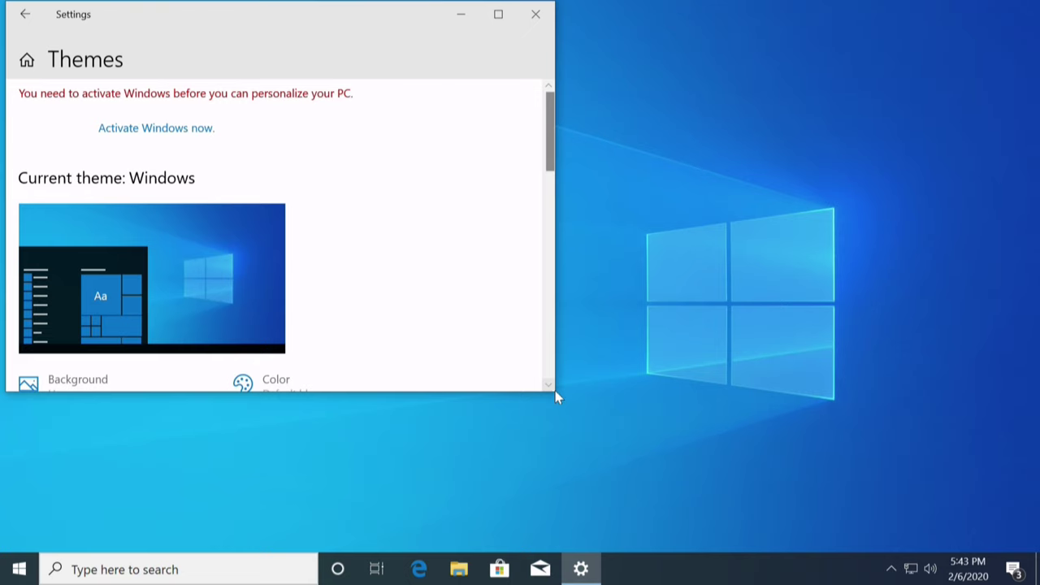
Turn on the Computer and Control Panel desktop icons, apply, then close Settings
drag(557, 395, 960, 523)
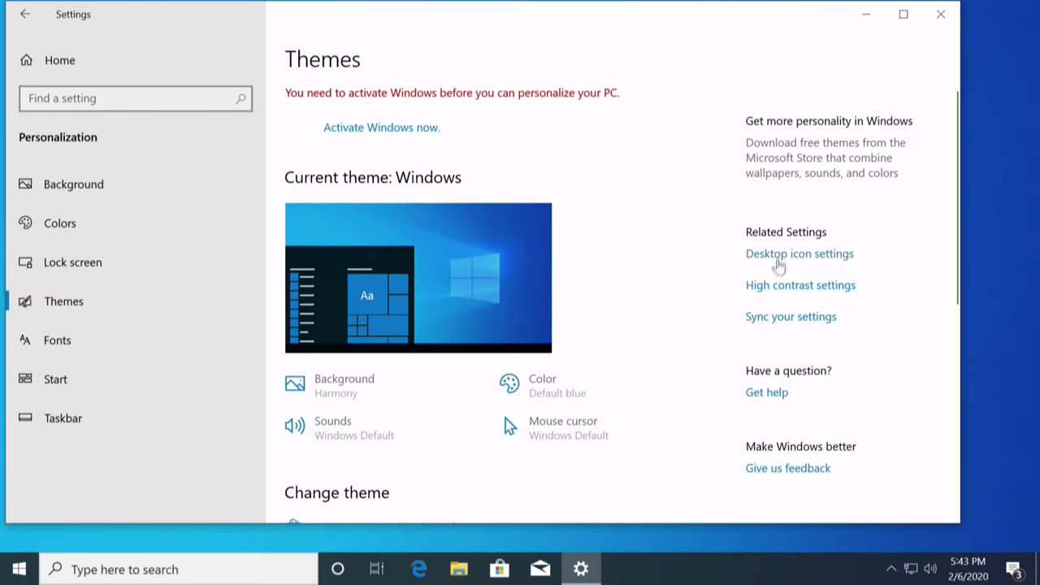
click(777, 255)
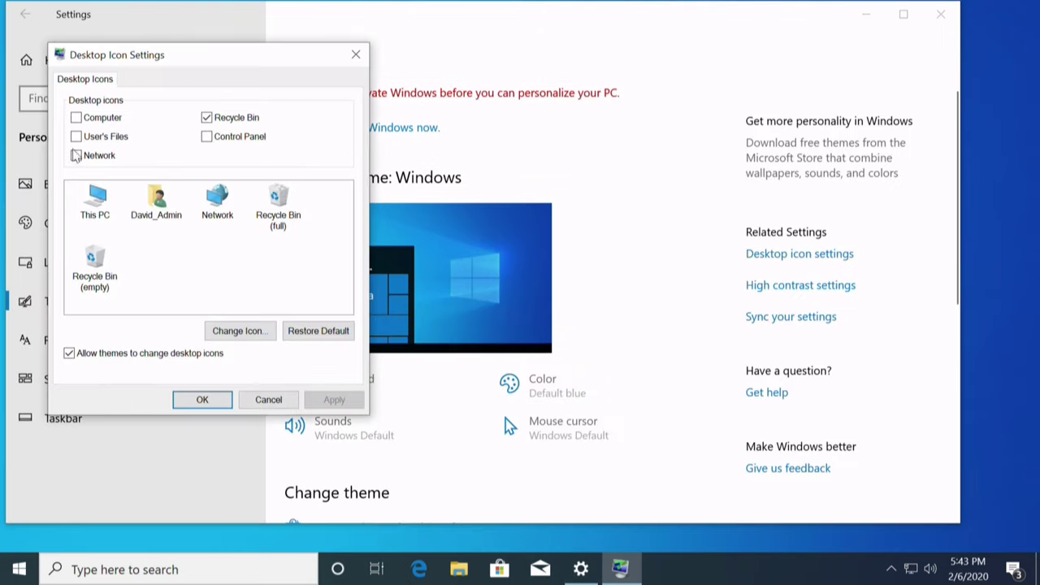
click(76, 118)
click(208, 138)
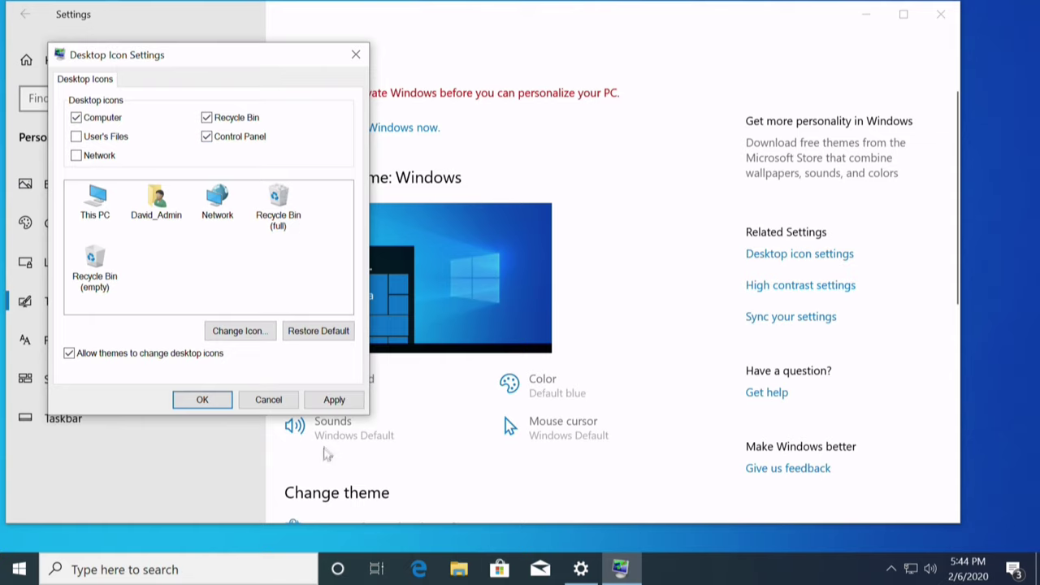
click(334, 400)
click(218, 401)
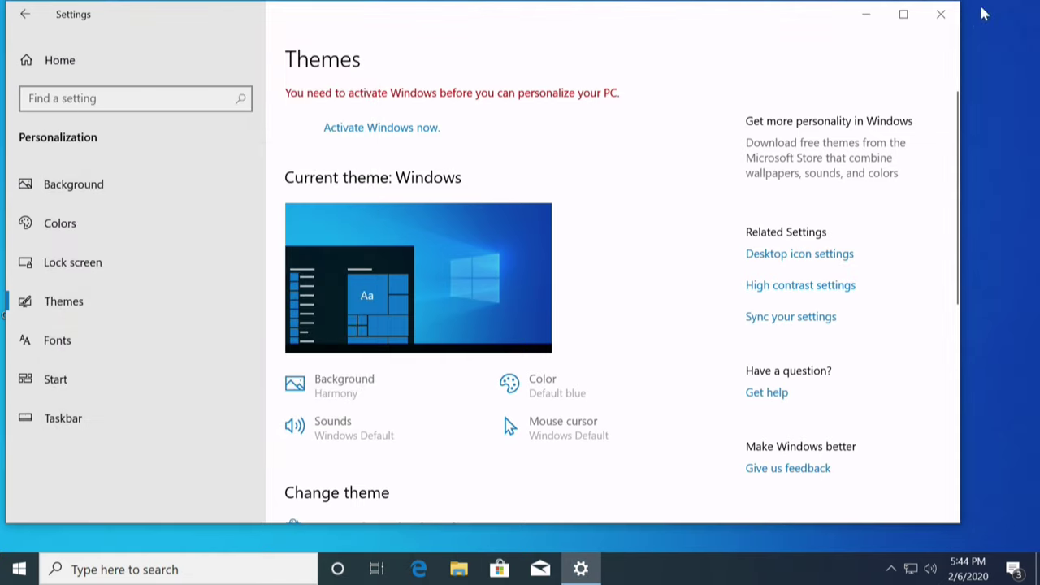
key(alt+F4)
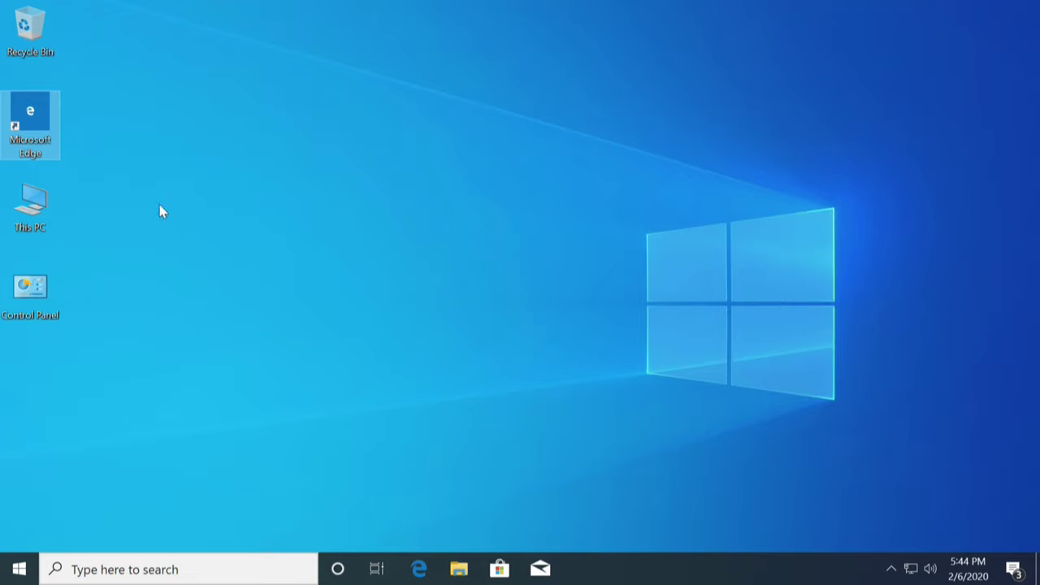
Open This PC's system properties, showing Windows 10 Pro not activated, then go to Activation
click(34, 207)
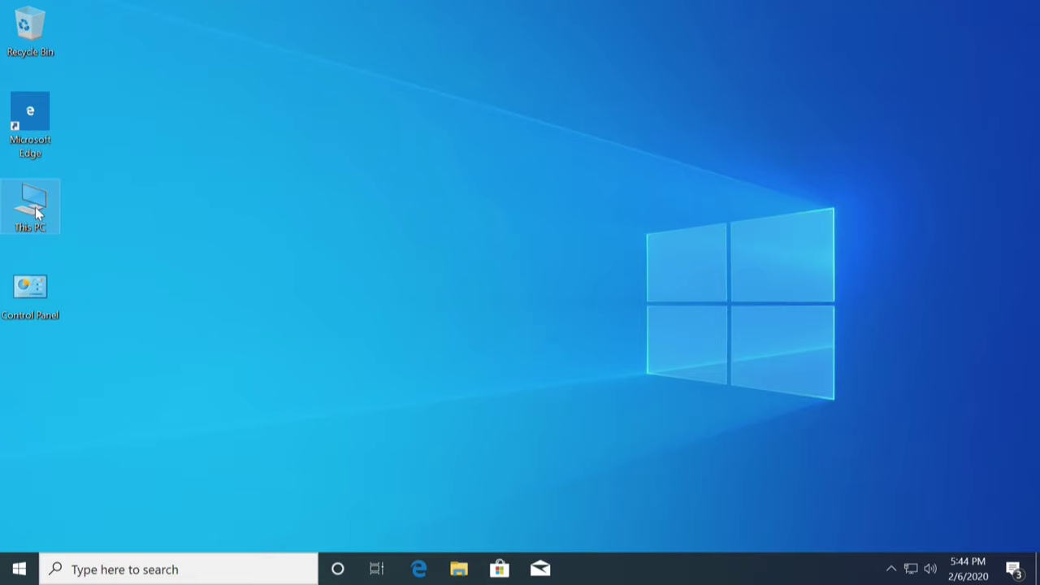
right_click(35, 207)
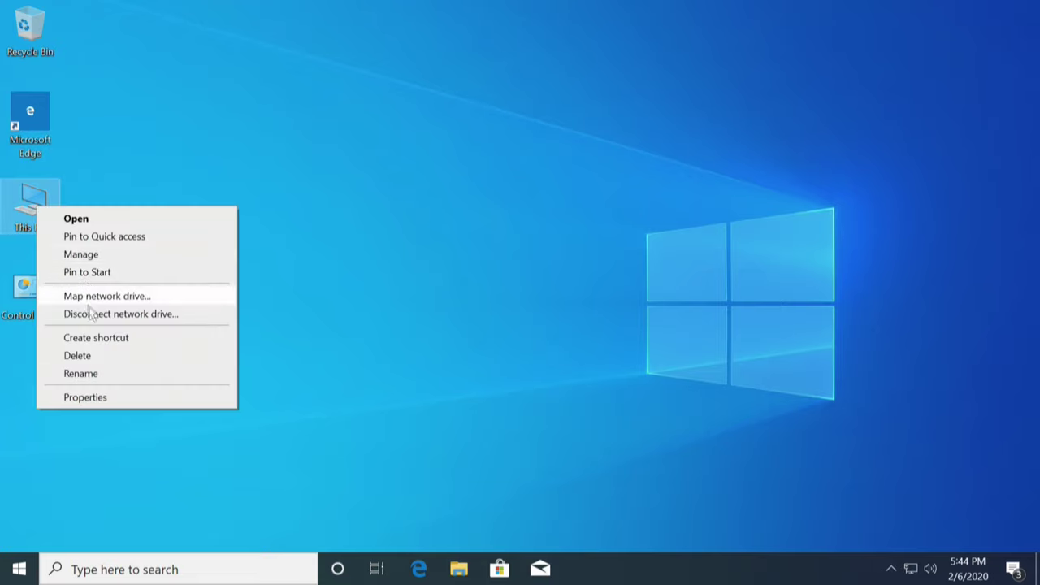
click(83, 397)
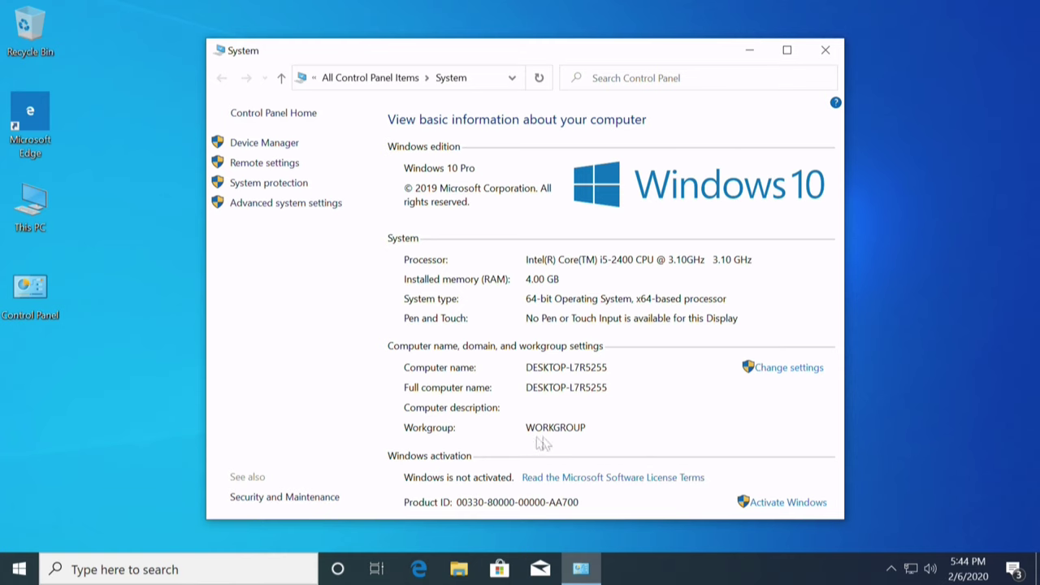
click(811, 506)
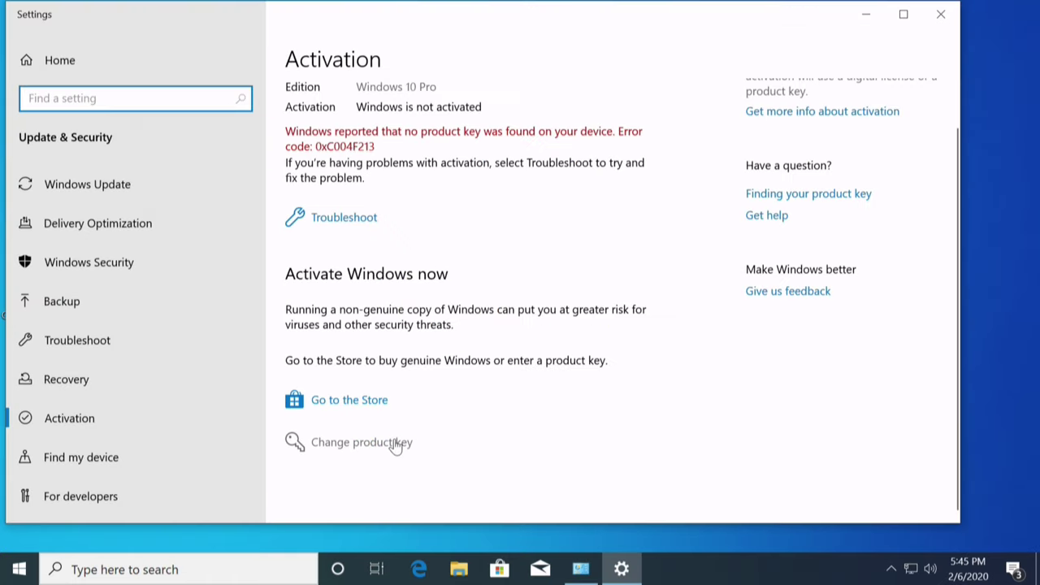
click(394, 443)
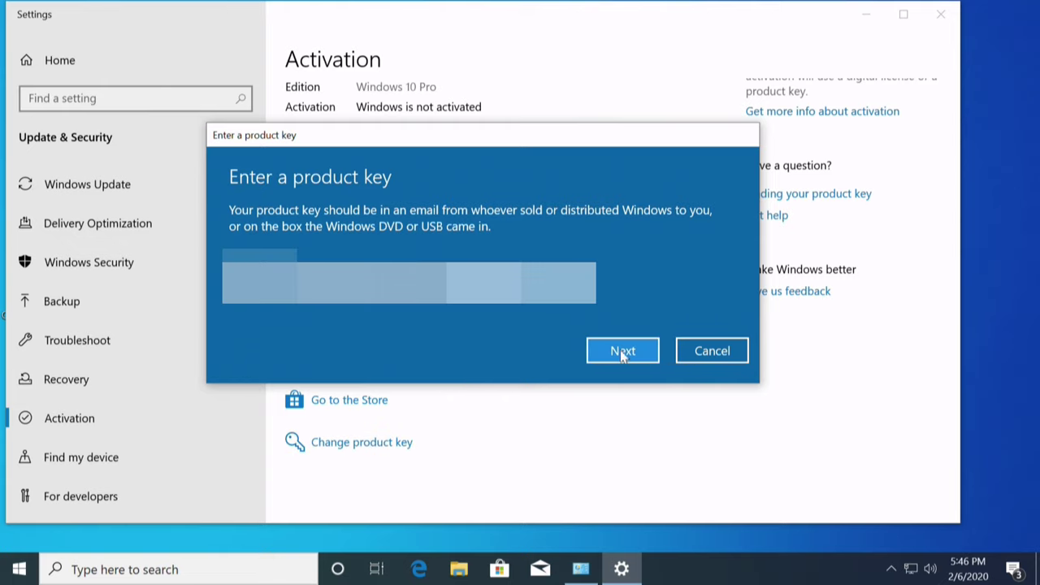
click(622, 353)
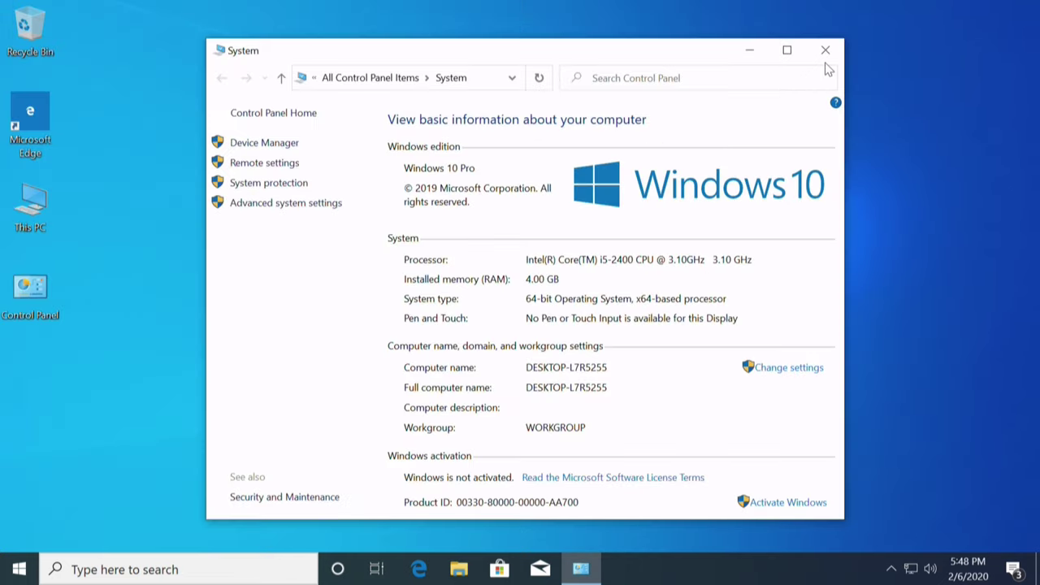
click(827, 54)
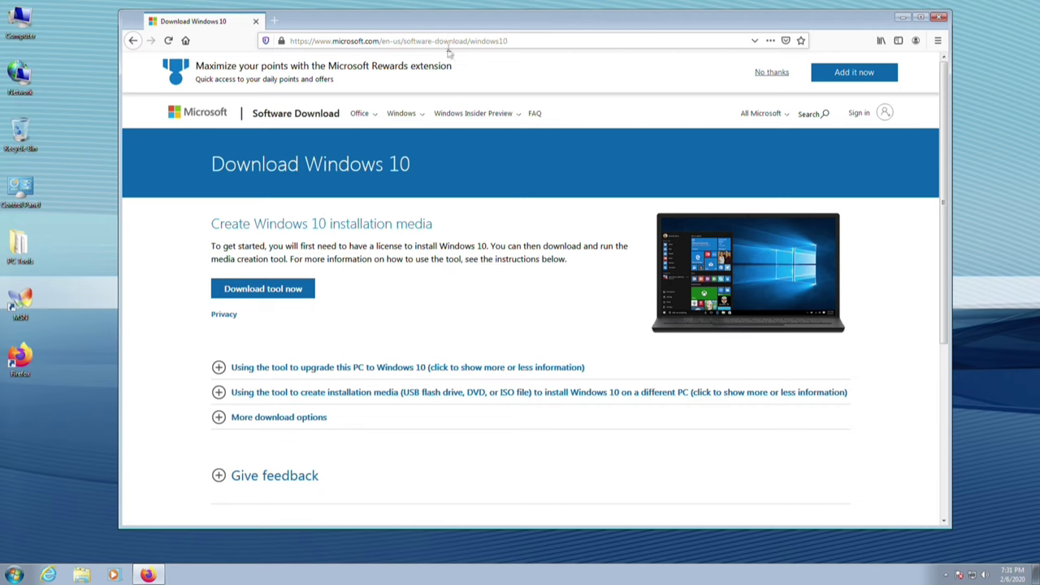
Download MediaCreationTool1909.exe through Firefox and run it, allowing it at the UAC prompt
click(278, 294)
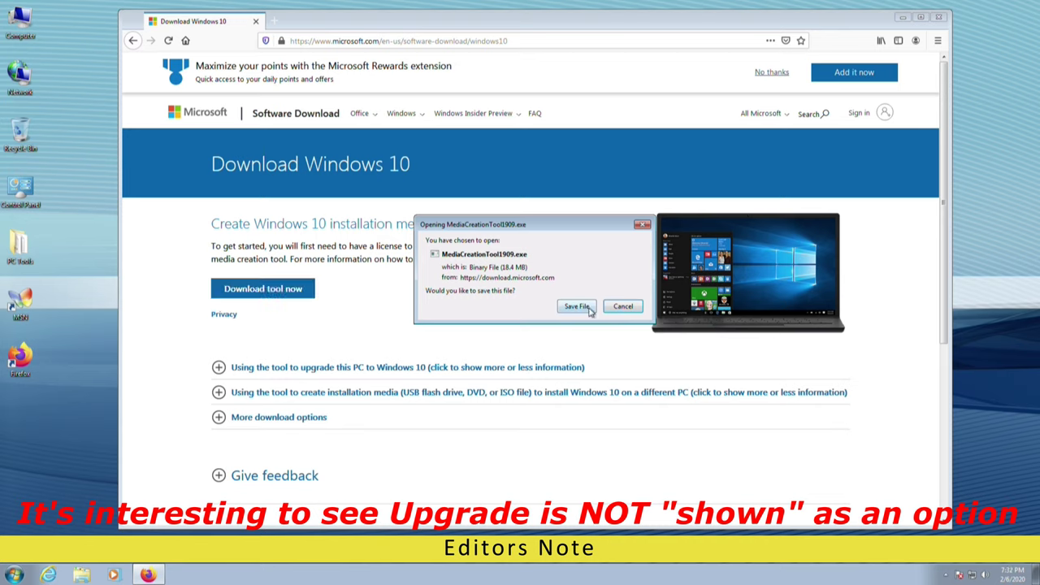
click(577, 307)
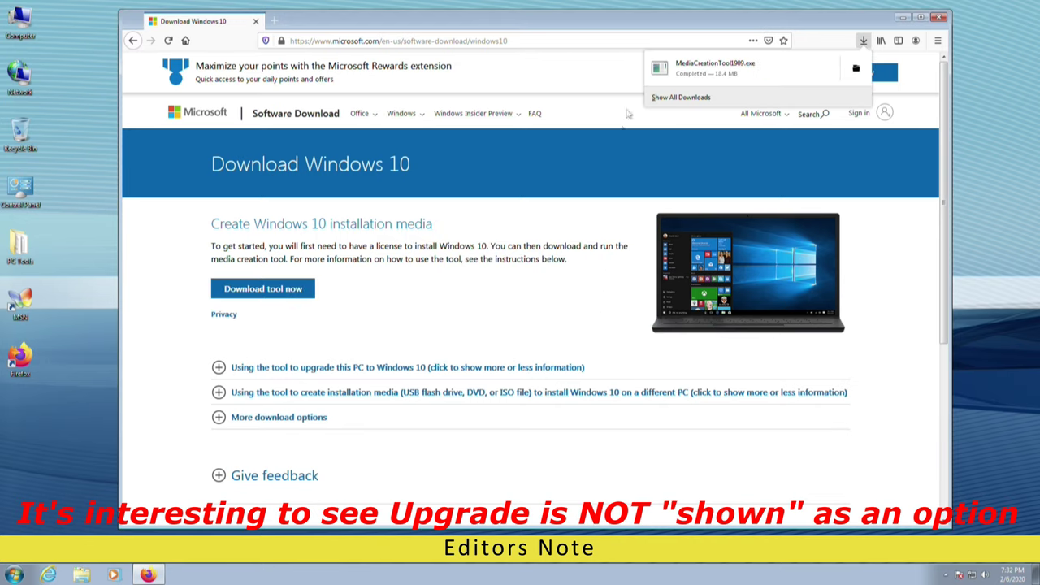
click(680, 69)
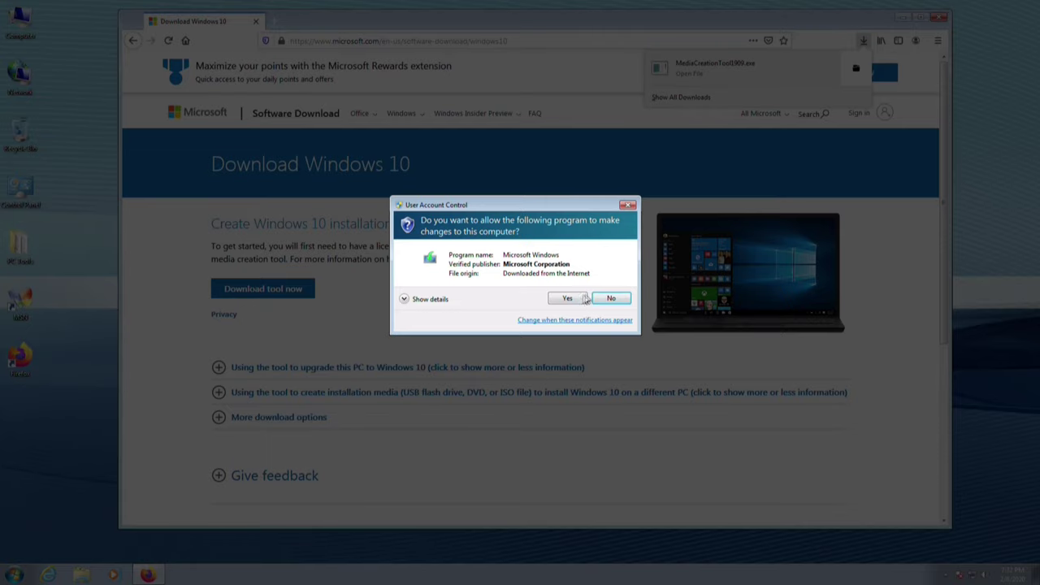
click(584, 299)
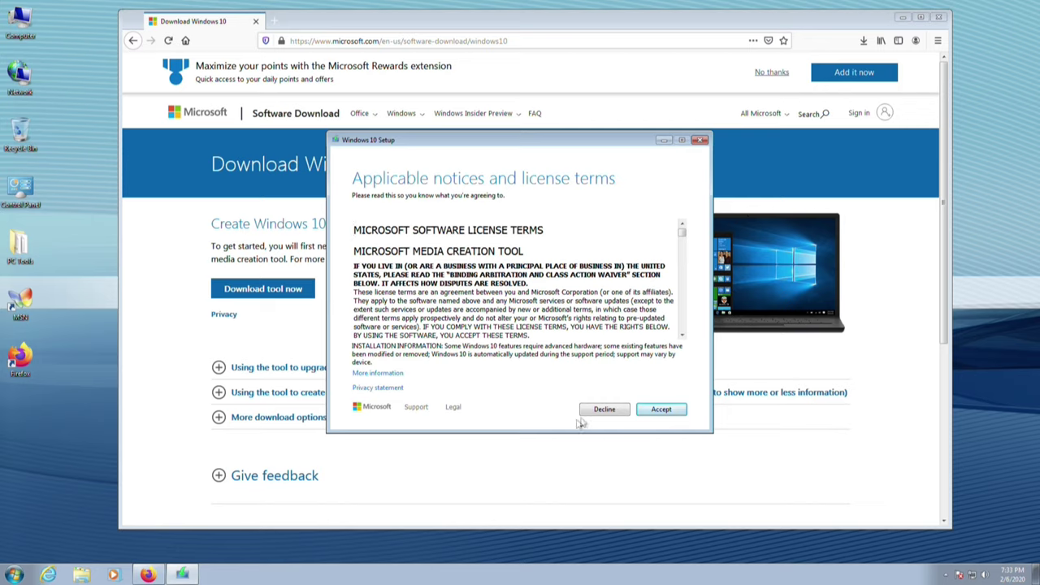
Accept the license, choose Upgrade this PC now, and briefly check System properties during download
click(646, 411)
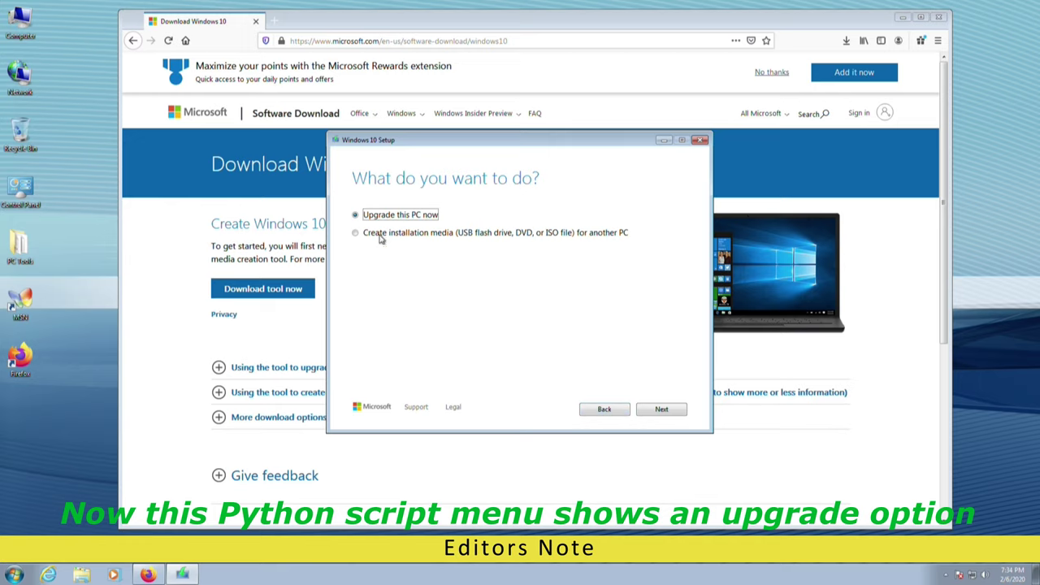
click(660, 409)
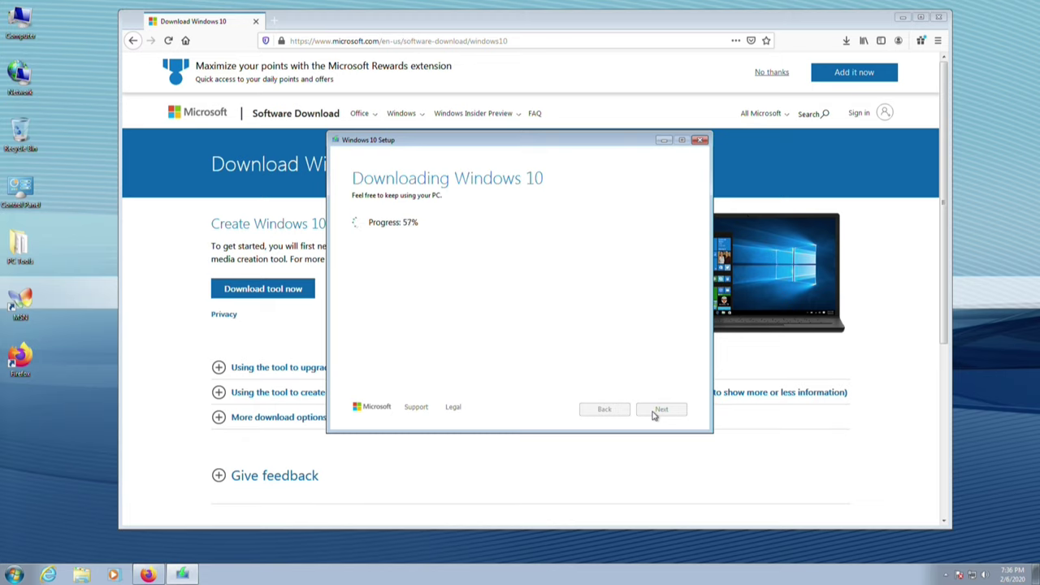
click(20, 22)
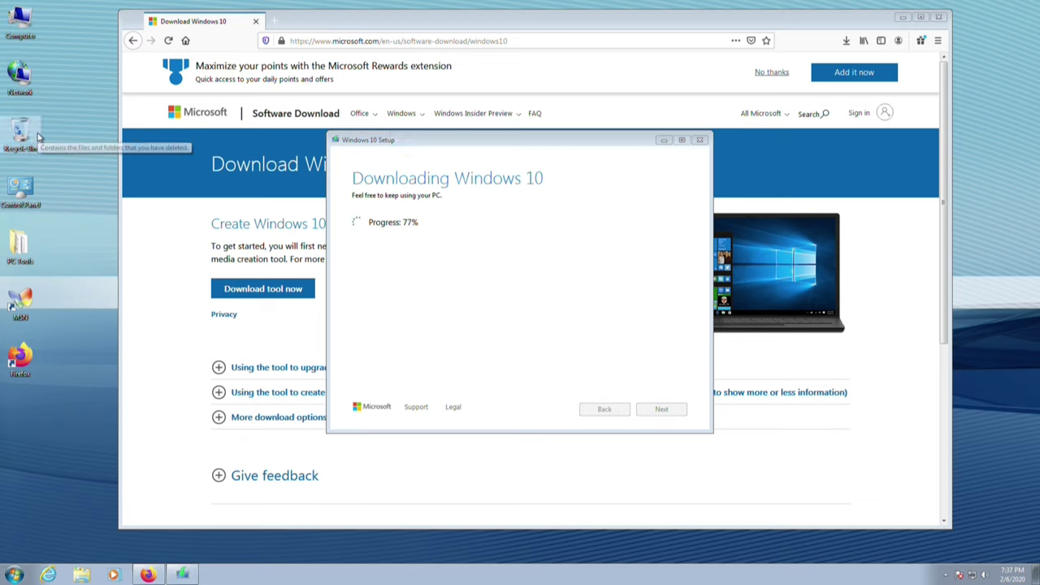
key(alt+Return)
click(1025, 98)
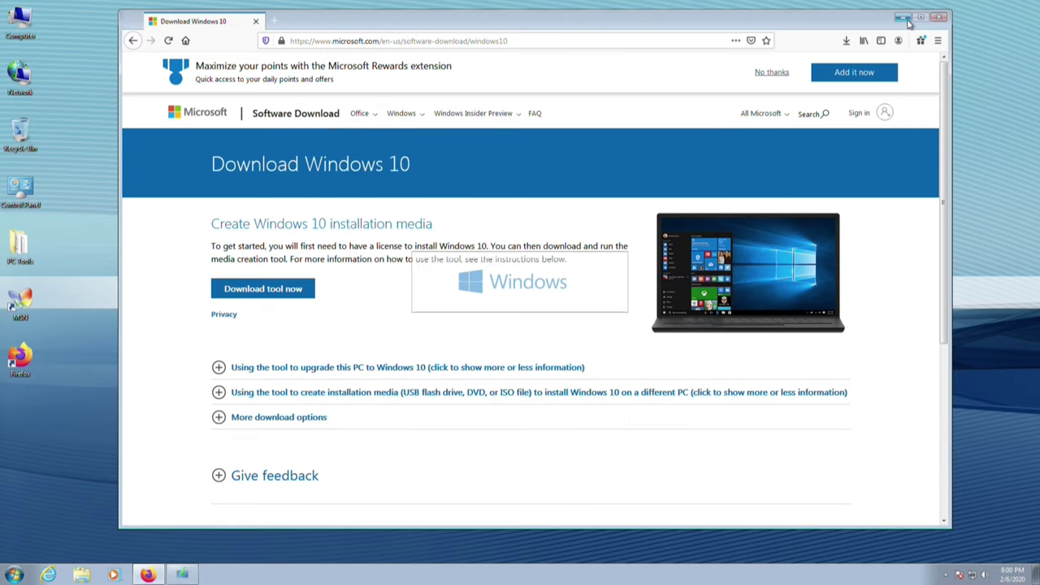
click(904, 17)
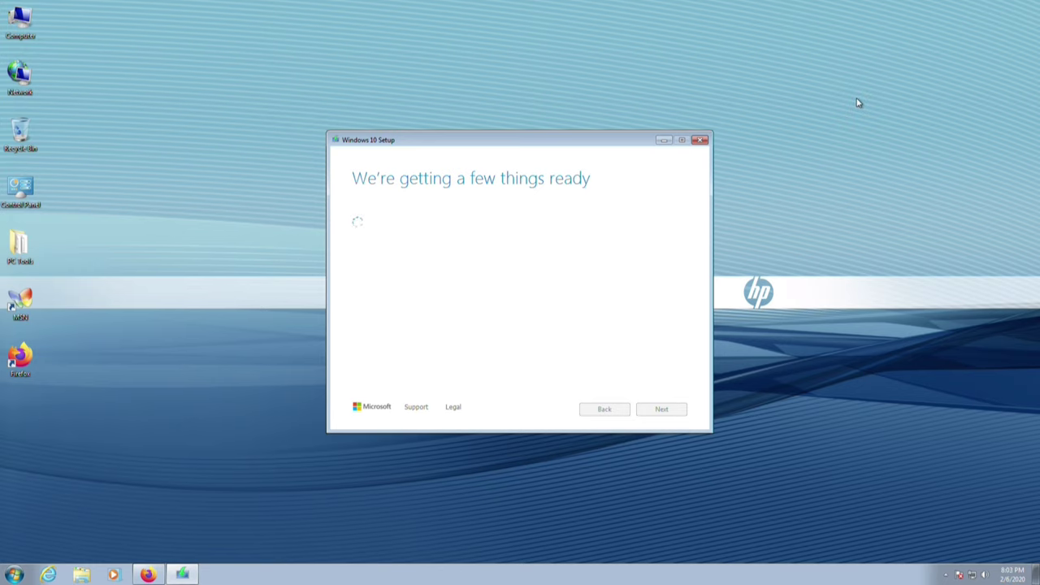
Accept the Windows 10 license terms a second time to reach Choose what to keep
click(668, 413)
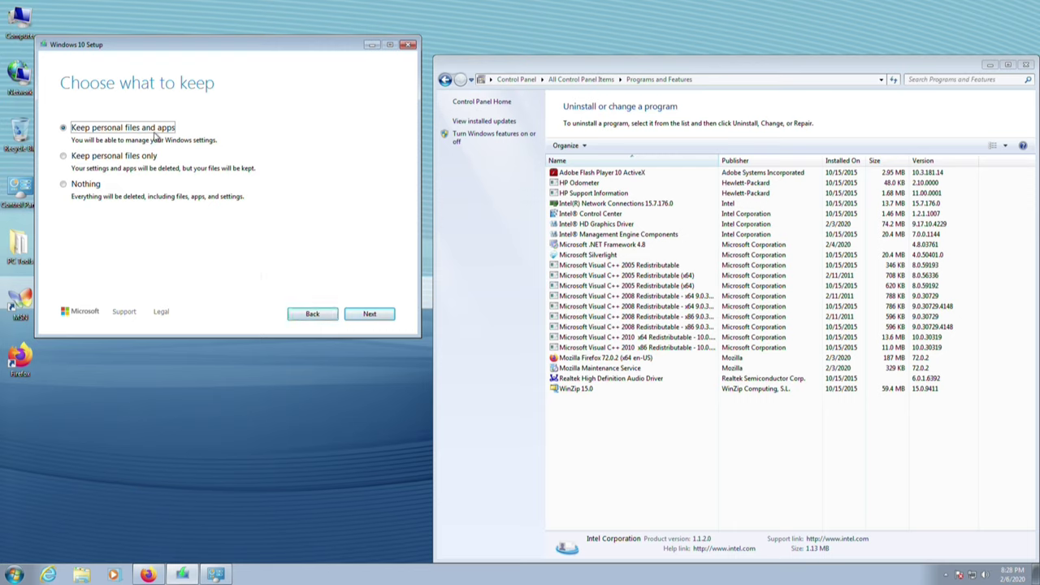
Choose to keep Nothing and continue to the Ready to install summary
click(64, 186)
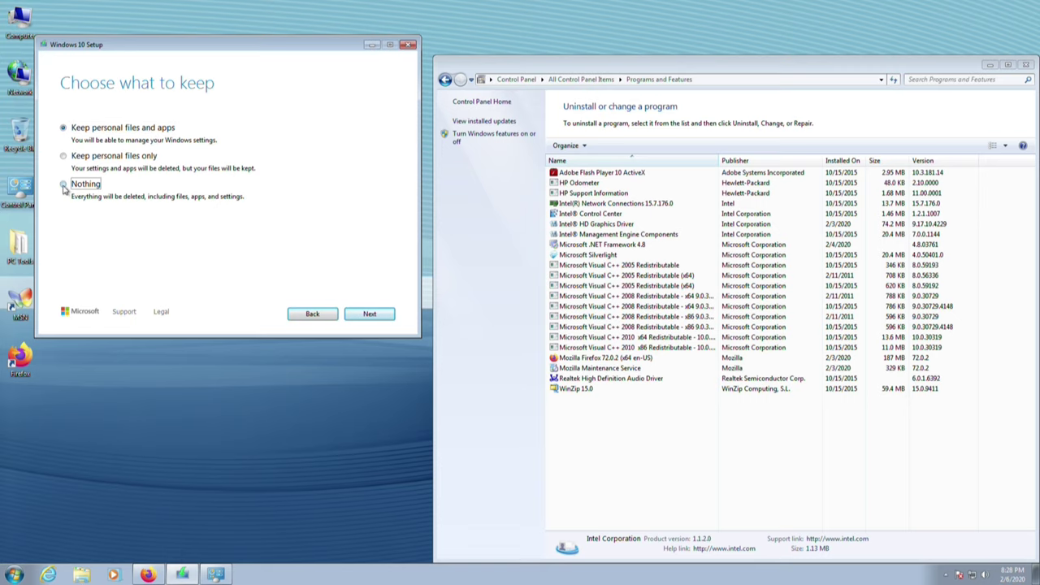
click(360, 316)
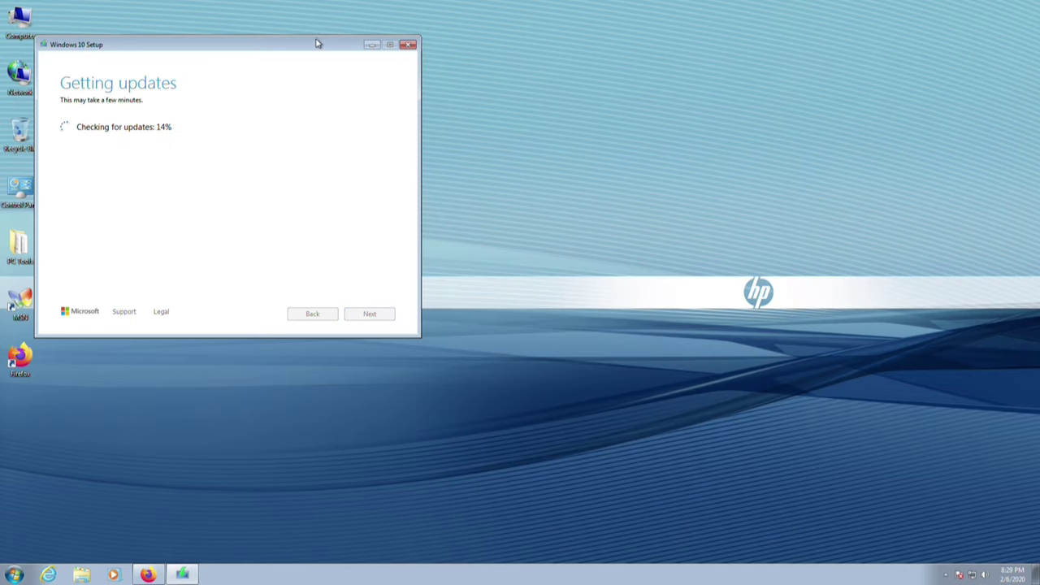
drag(318, 44, 394, 39)
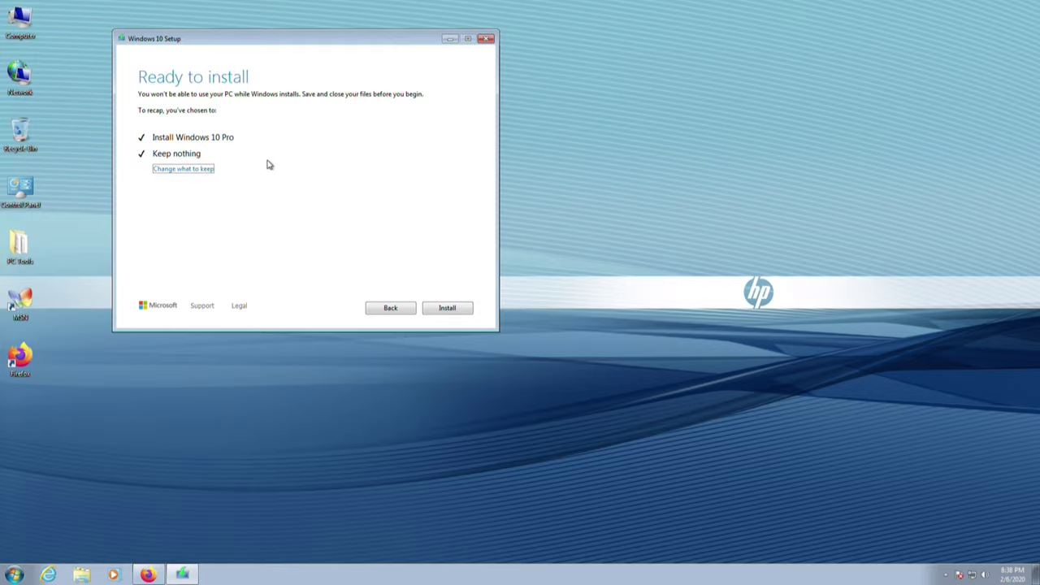
Start the Windows 10 Pro installation from the Ready to install page
click(435, 312)
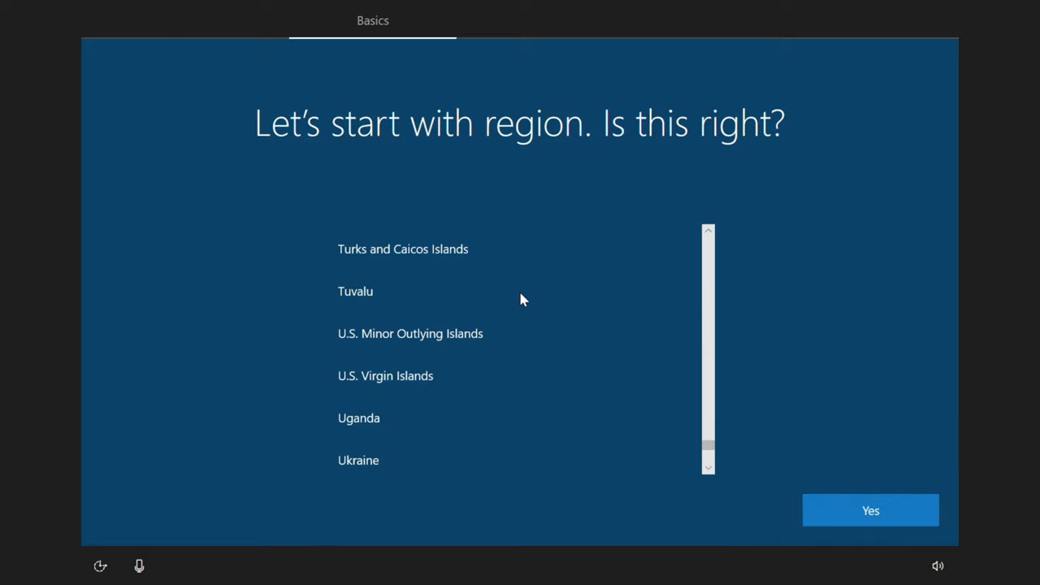
Confirm the region and keyboard layout, skipping a second keyboard layout
click(871, 524)
click(877, 516)
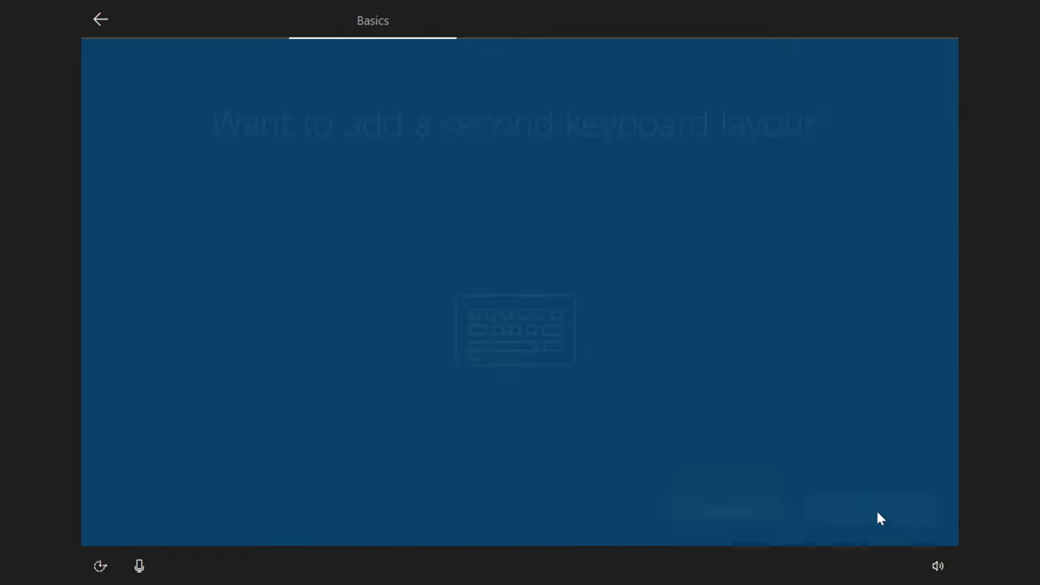
click(853, 512)
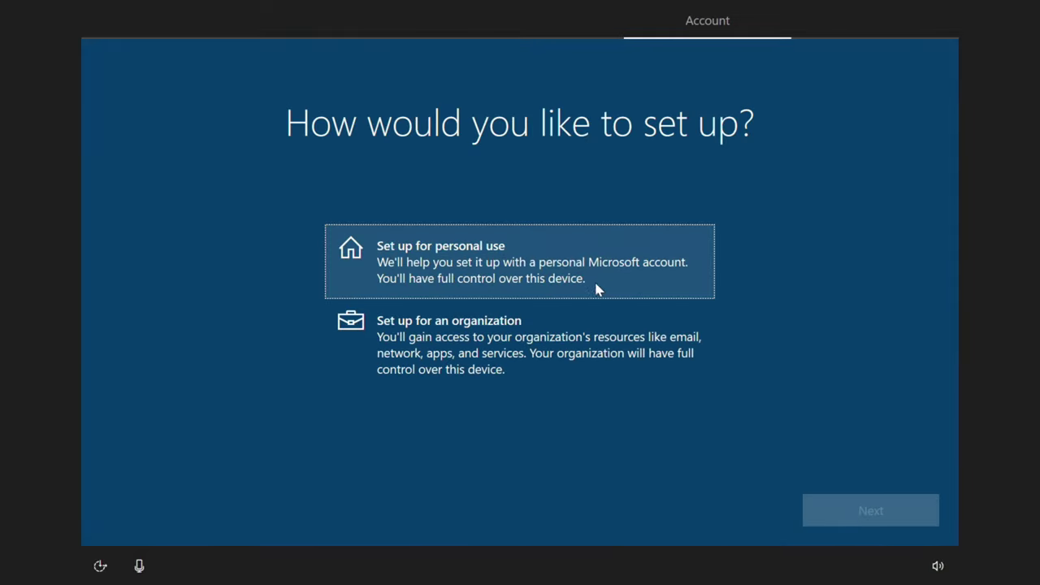
Set the PC up for personal use with an offline, limited local account
click(479, 265)
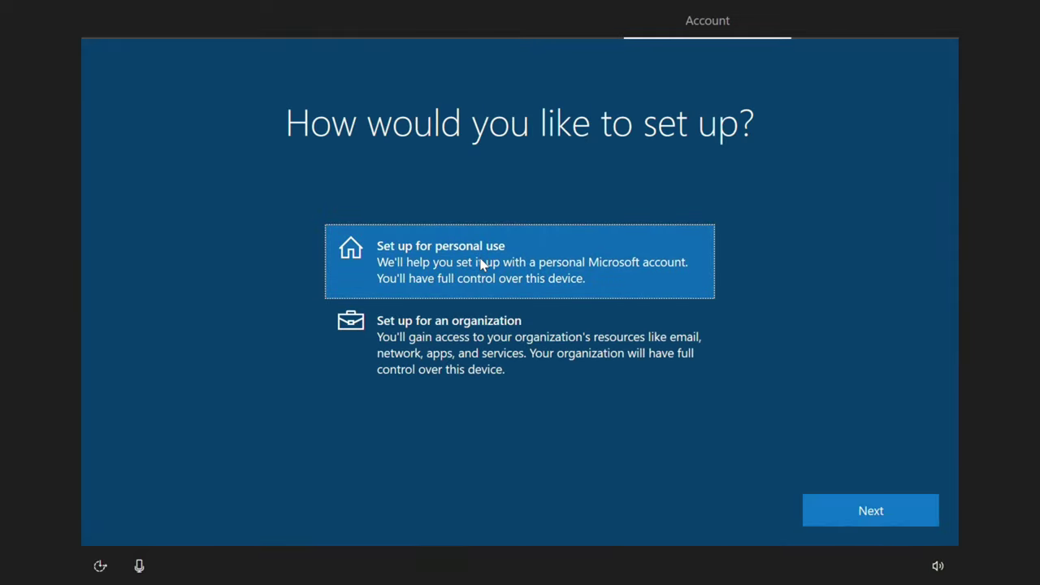
click(822, 513)
click(143, 512)
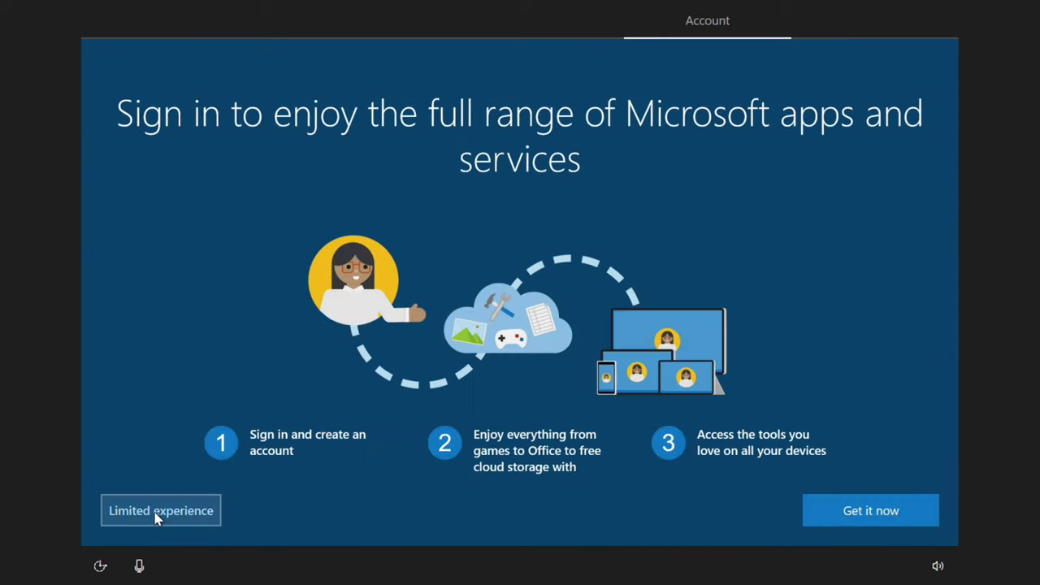
click(158, 516)
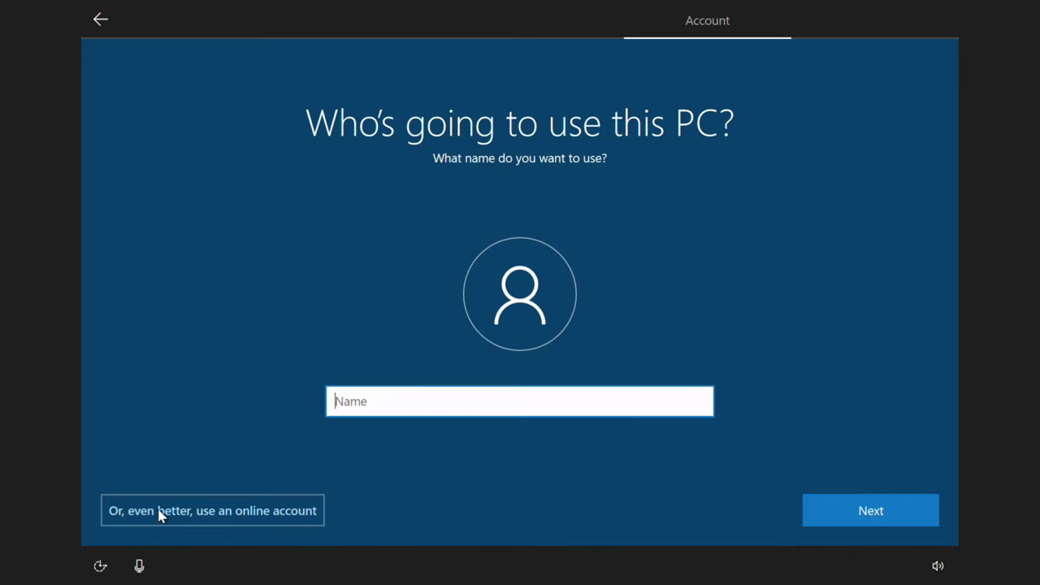
Enter the local account user name, leave the password blank, accept activity history, decline Cortana
text(David_Admin)
click(841, 512)
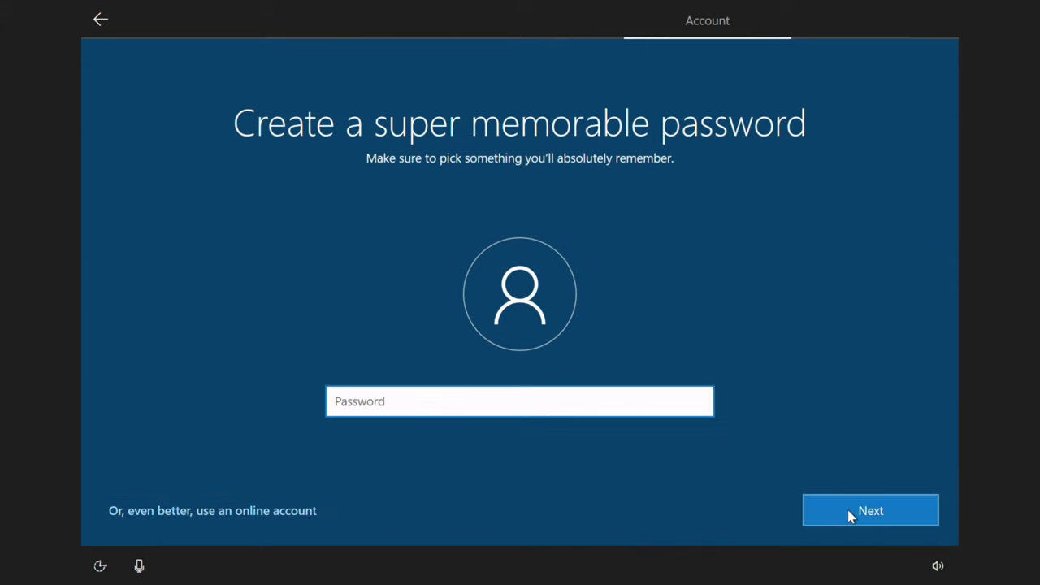
click(806, 510)
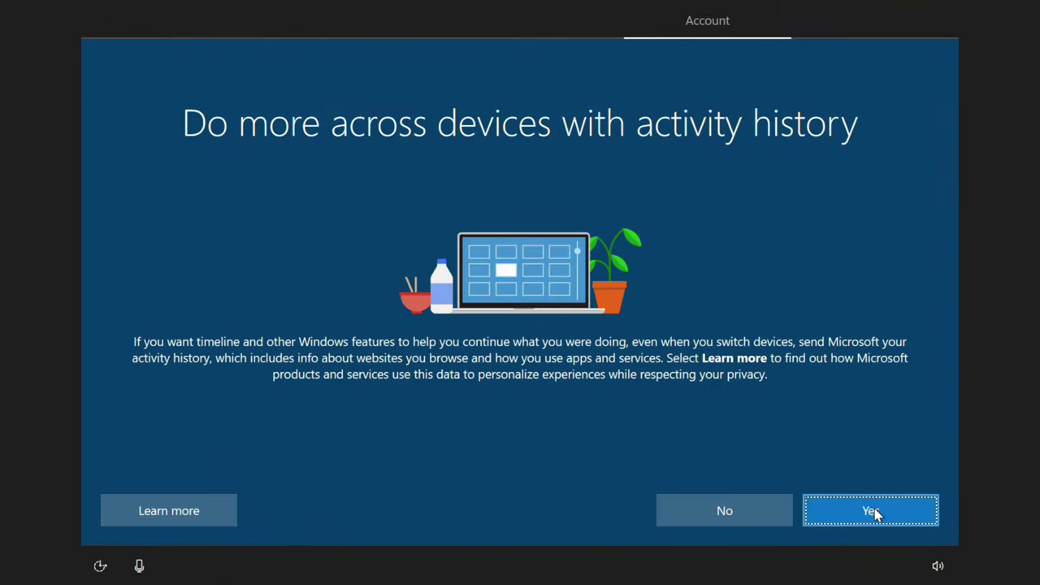
click(865, 508)
click(688, 518)
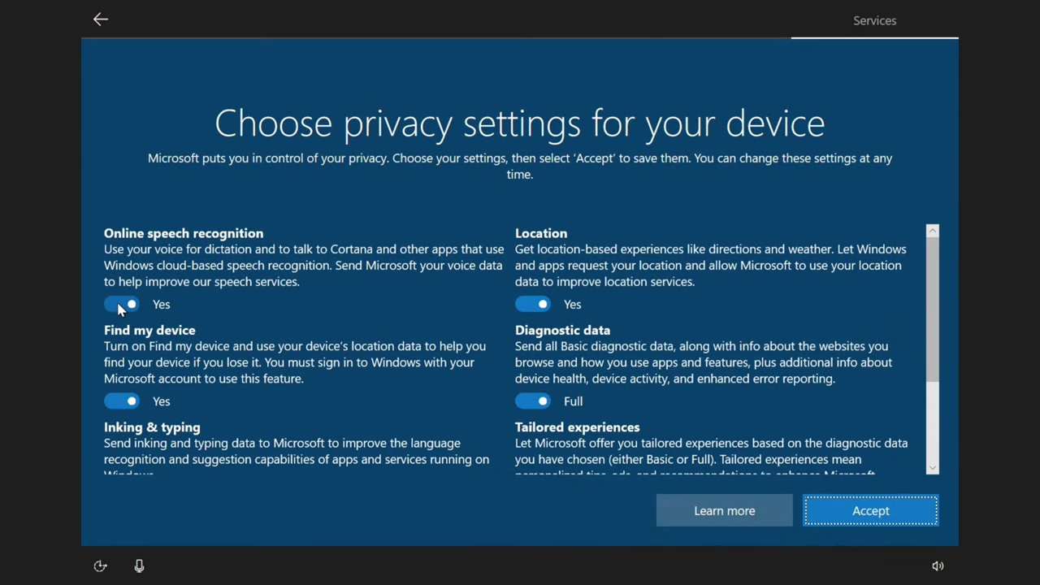
Set online speech recognition, Find my device and Location to No, and diagnostic data to Basic
click(119, 301)
click(121, 417)
click(533, 416)
click(532, 303)
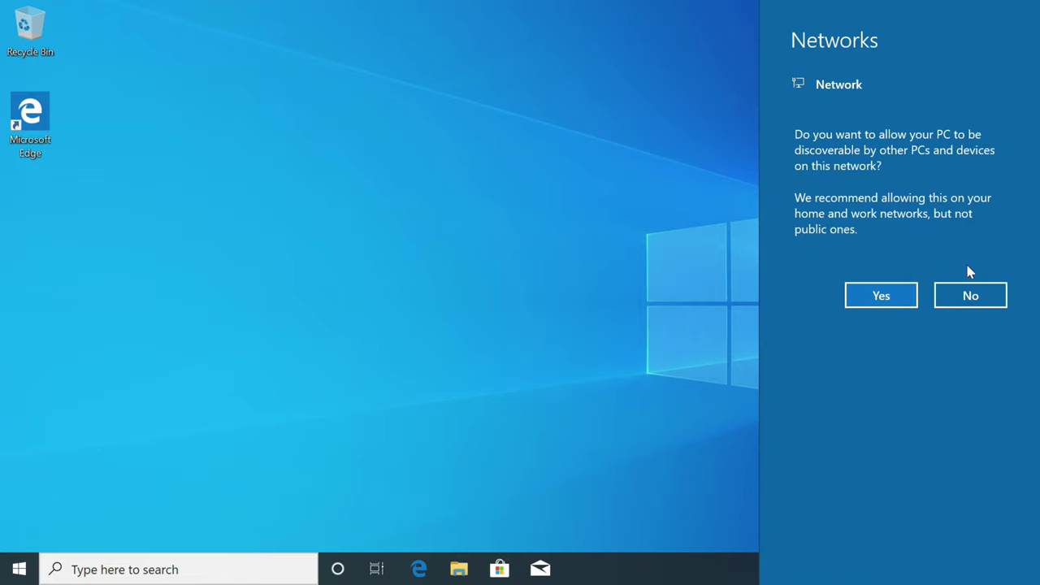
Allow the PC to be discoverable on this network
click(886, 297)
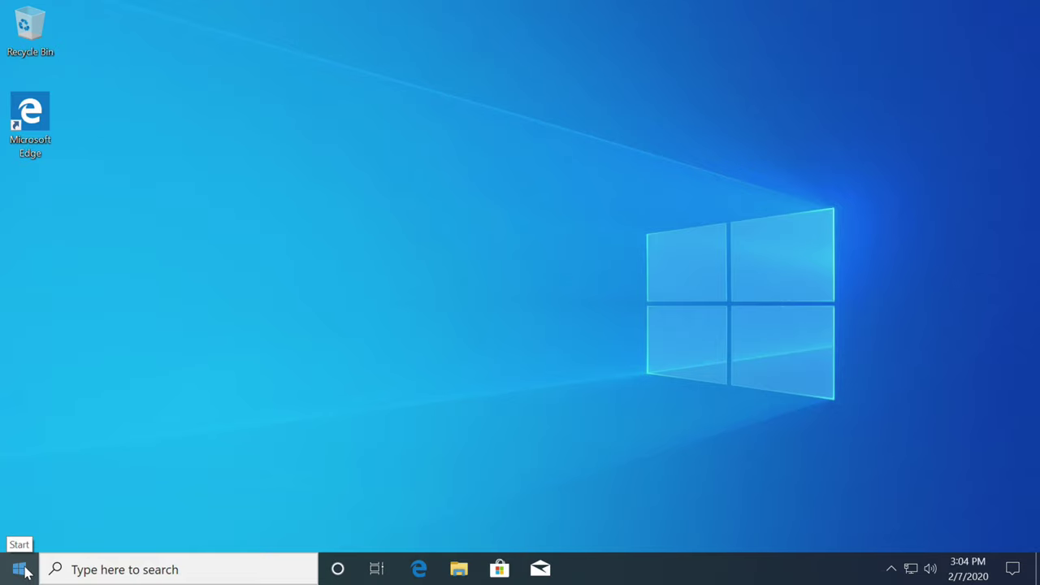
right_click(87, 280)
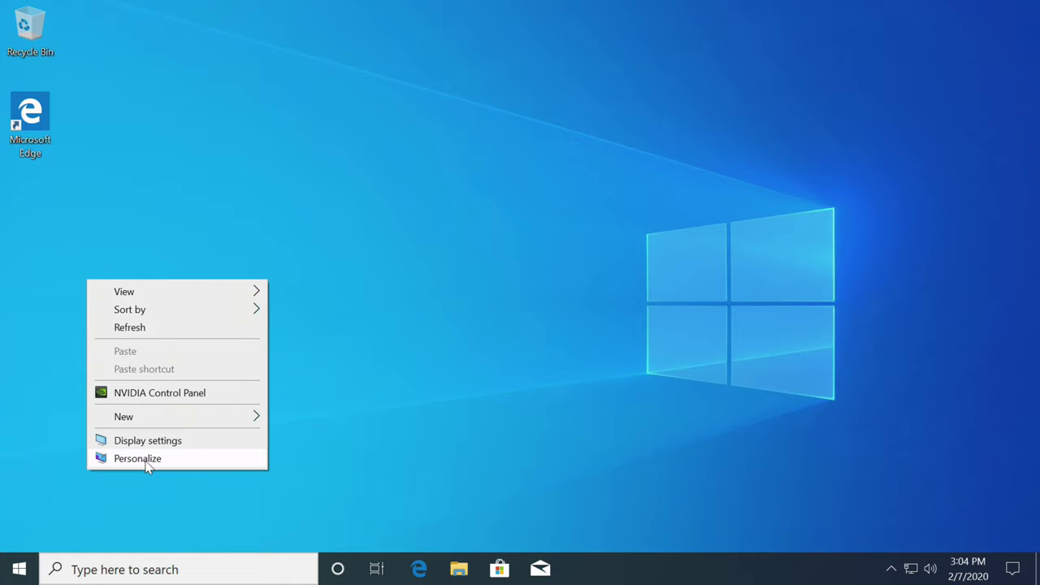
click(138, 458)
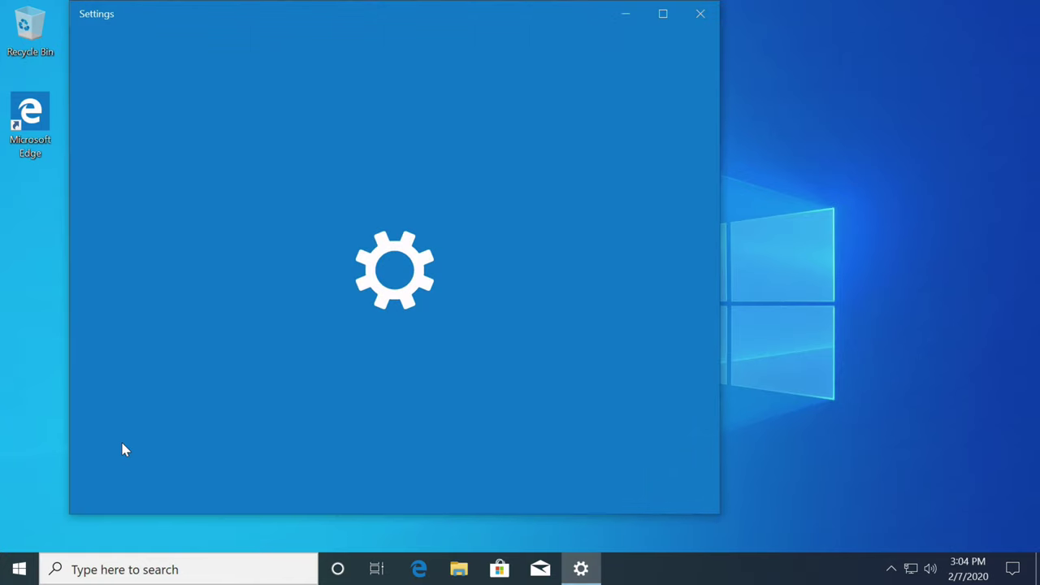
Set display scaling to 100% in Display settings and close Settings
right_click(881, 169)
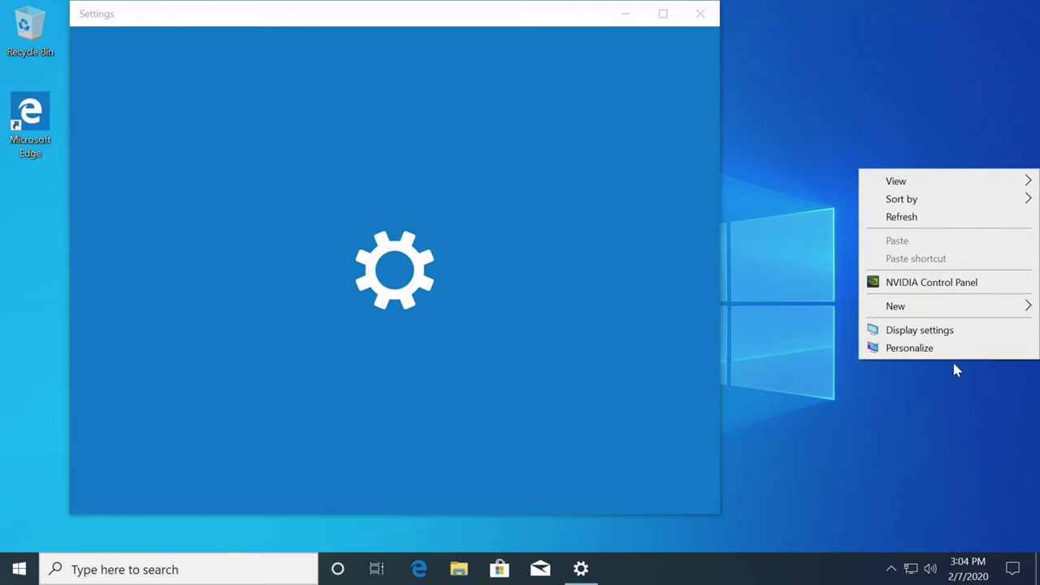
click(928, 342)
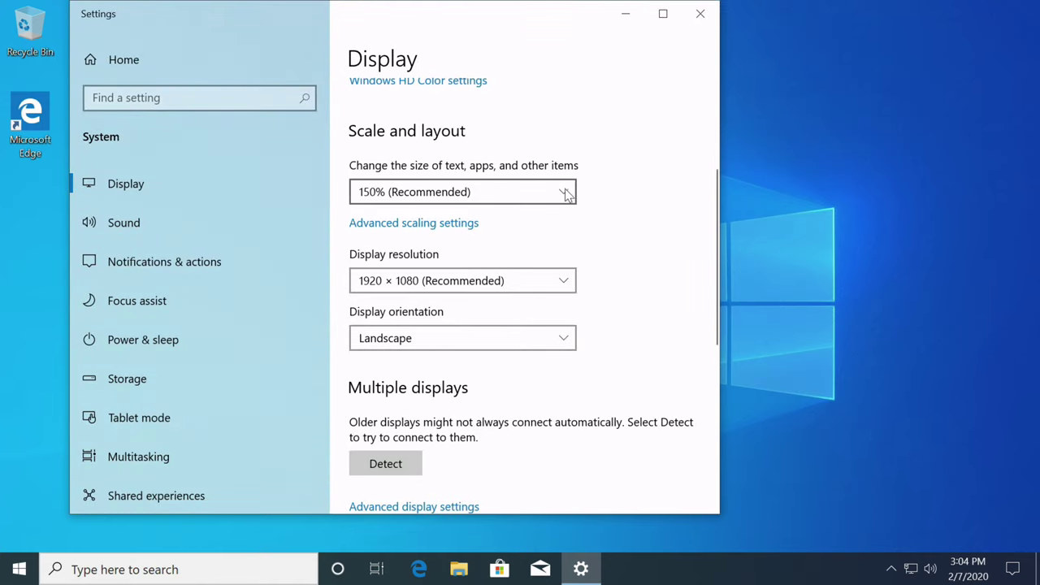
click(565, 192)
click(435, 140)
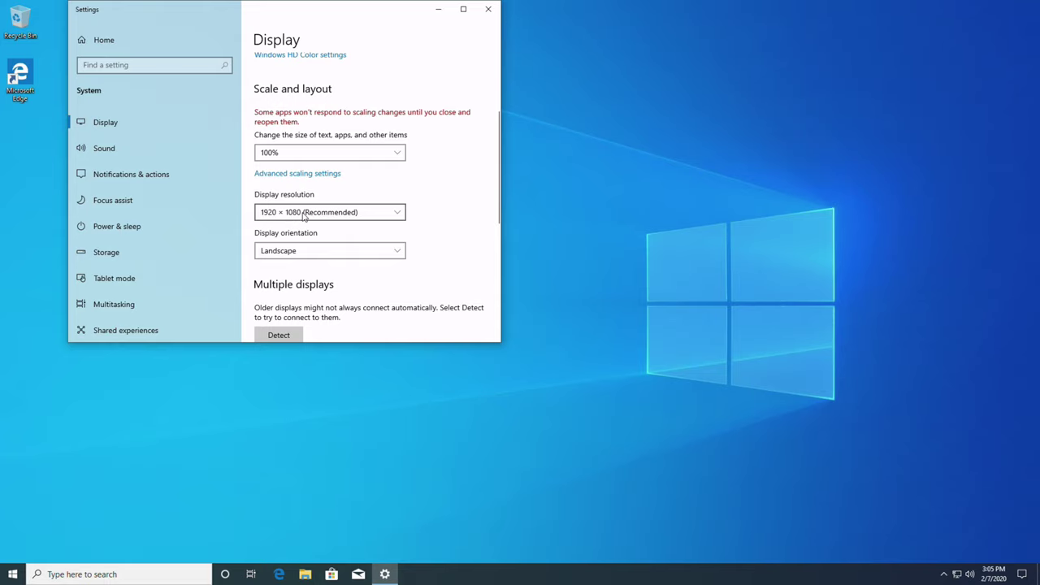
click(488, 9)
Under Personalize > Themes > Desktop icon settings, enable the Computer, Network and Control Panel icons and apply
right_click(82, 471)
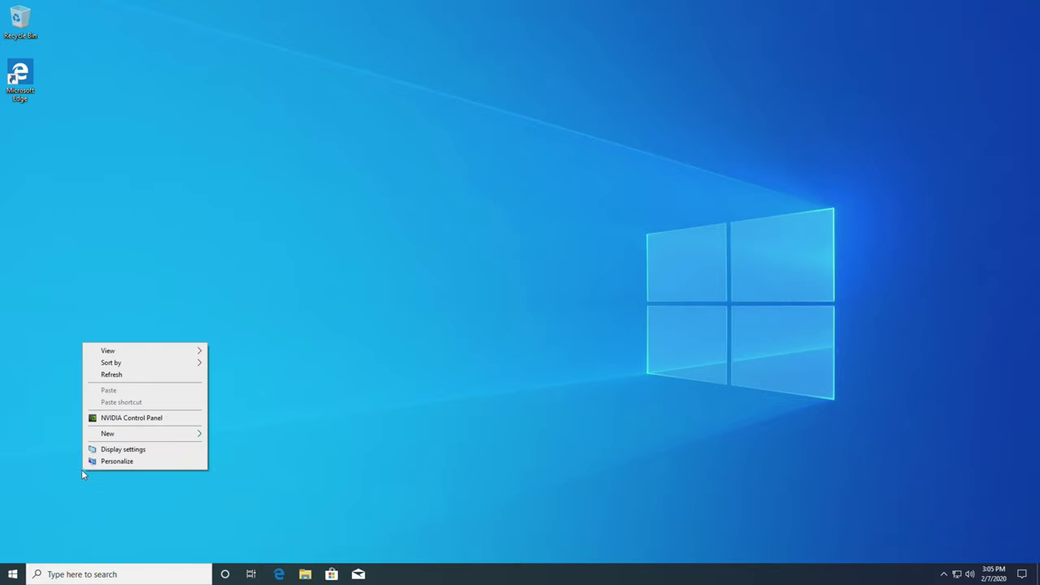
click(114, 461)
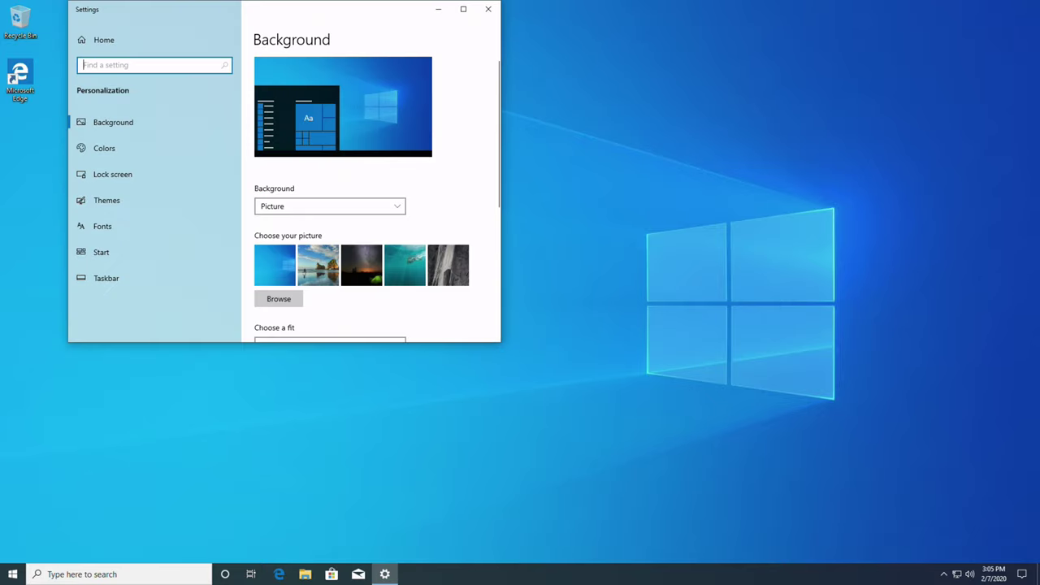
drag(501, 343, 966, 554)
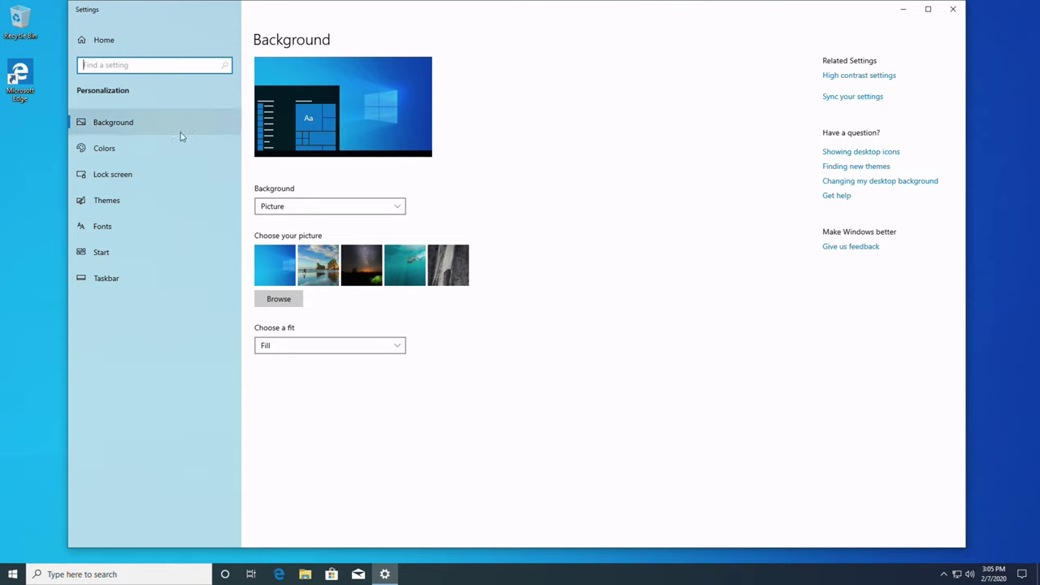
click(108, 203)
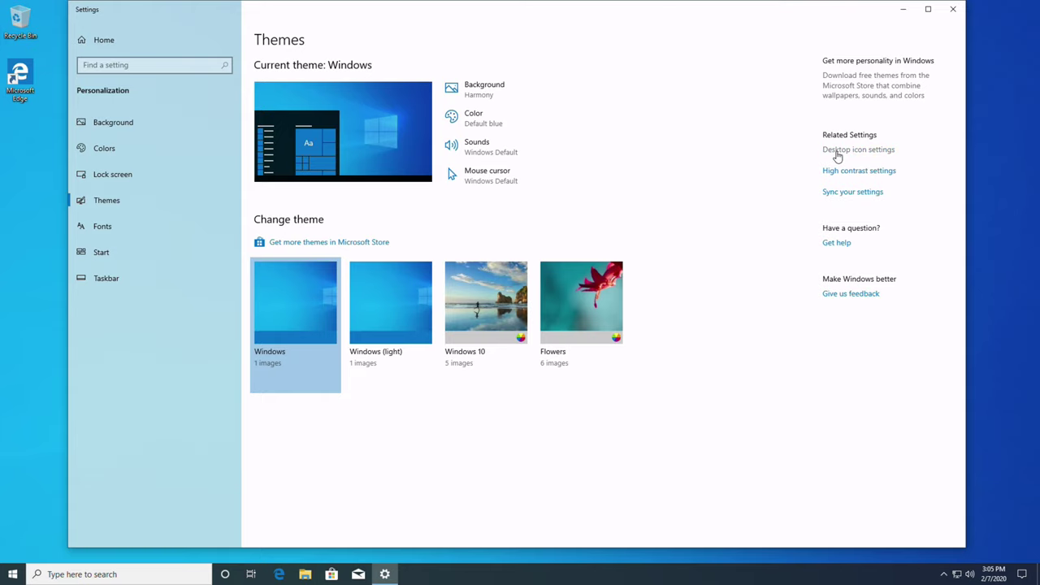
click(837, 150)
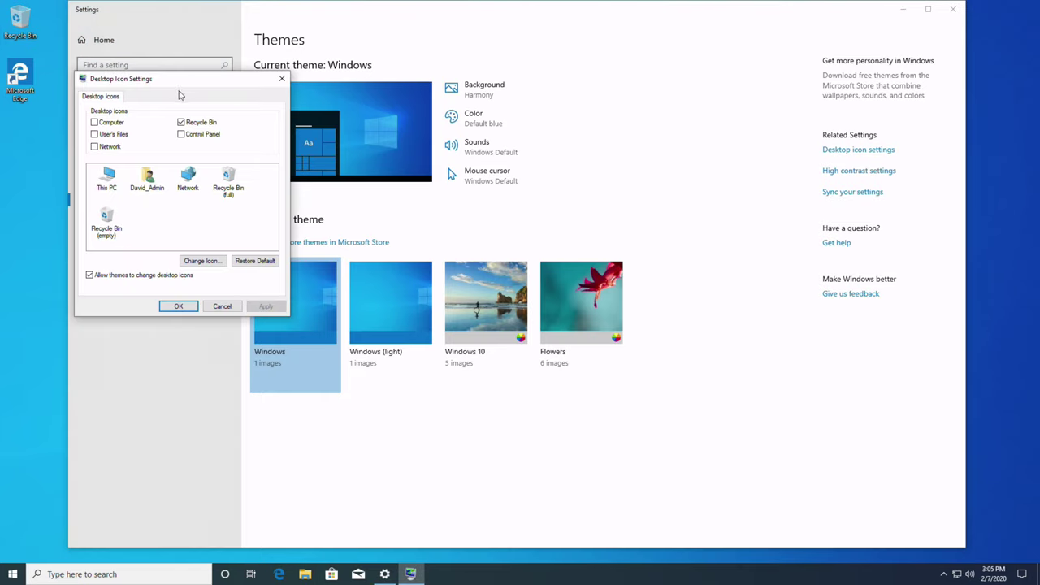
click(181, 135)
click(260, 309)
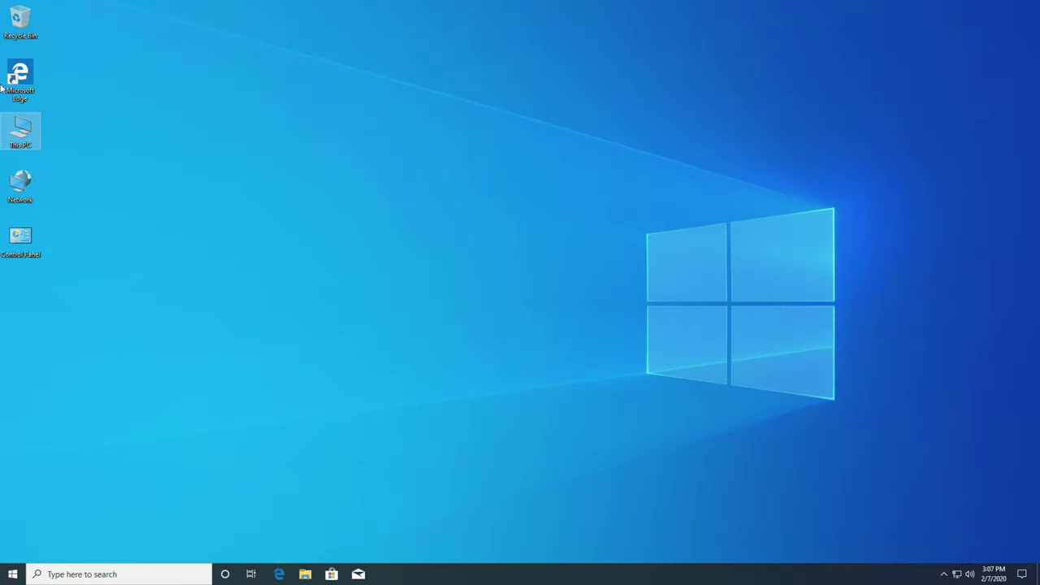
From This PC's Properties, view the activated Windows 10 Pro system page and open the computer name settings
right_click(25, 122)
click(56, 246)
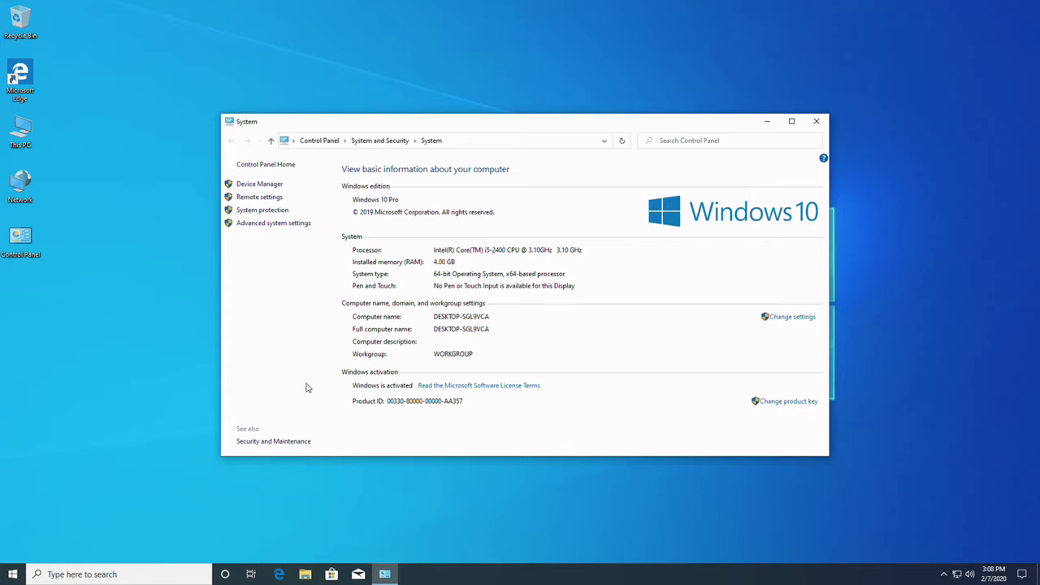
click(792, 318)
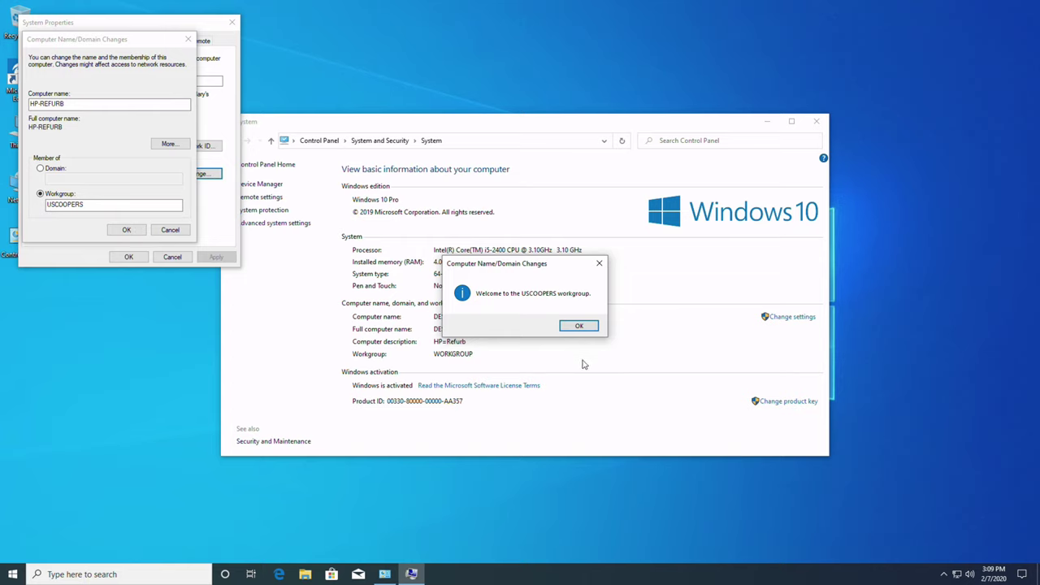
Accept the USCOOPERS workgroup welcome and restart notice, close the System windows, and restart now
click(577, 326)
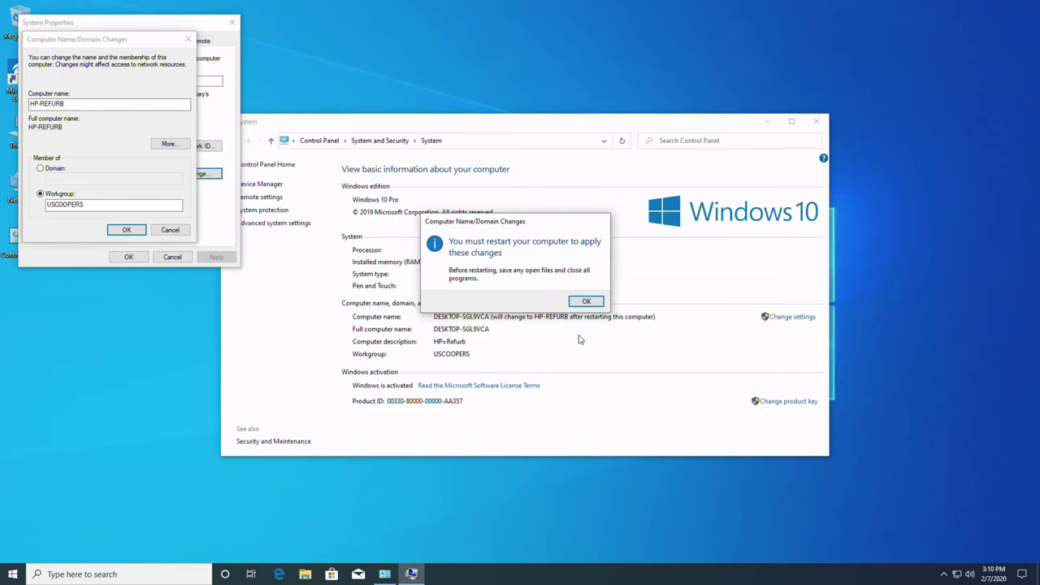
click(586, 301)
click(232, 23)
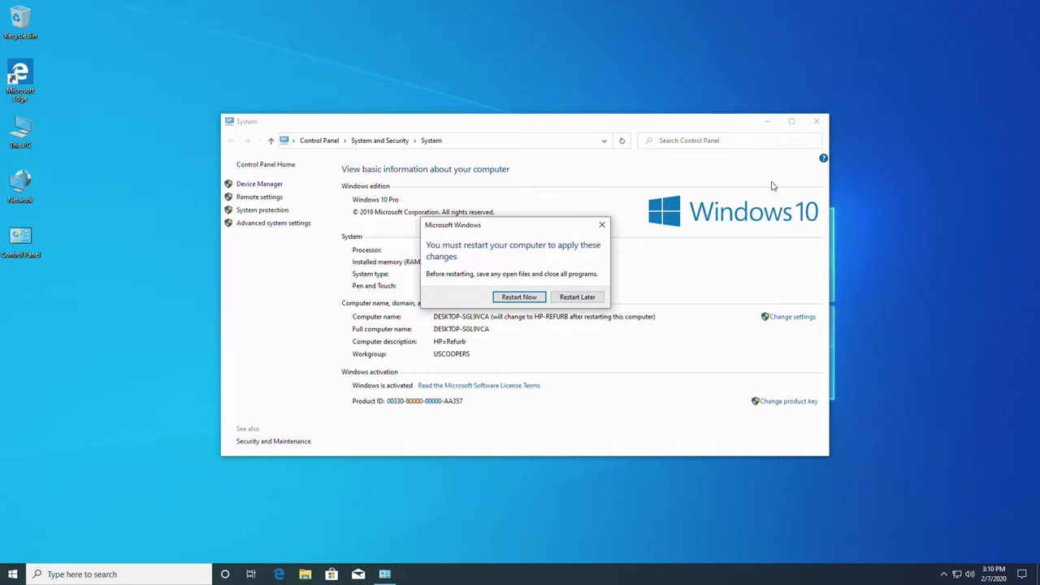
click(816, 121)
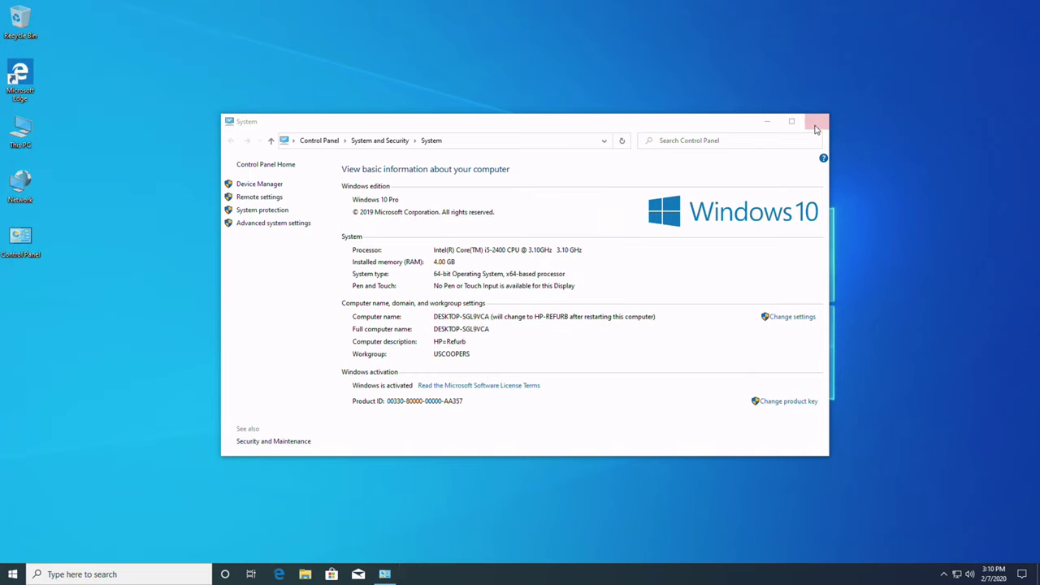
click(518, 296)
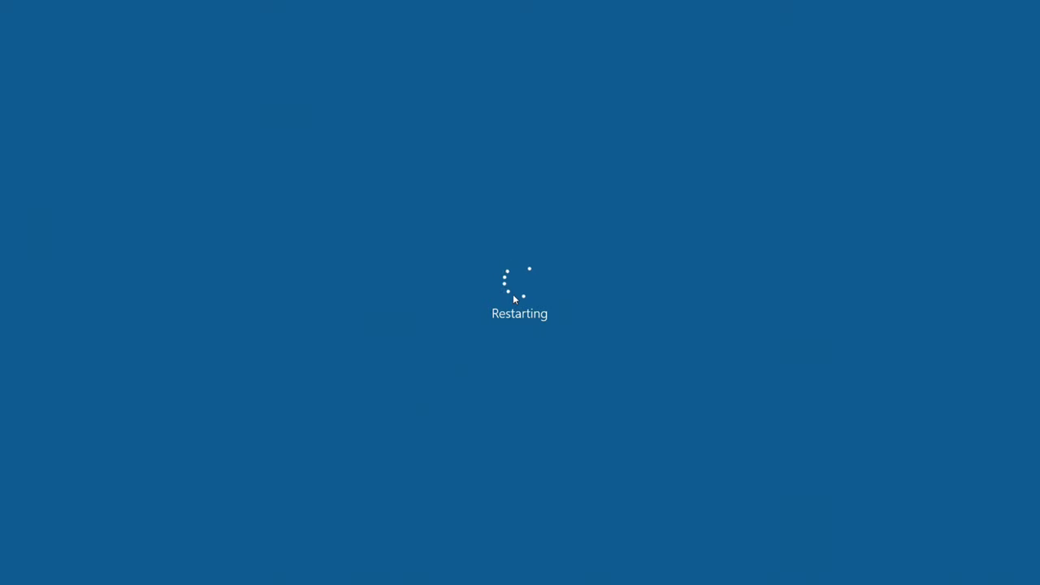